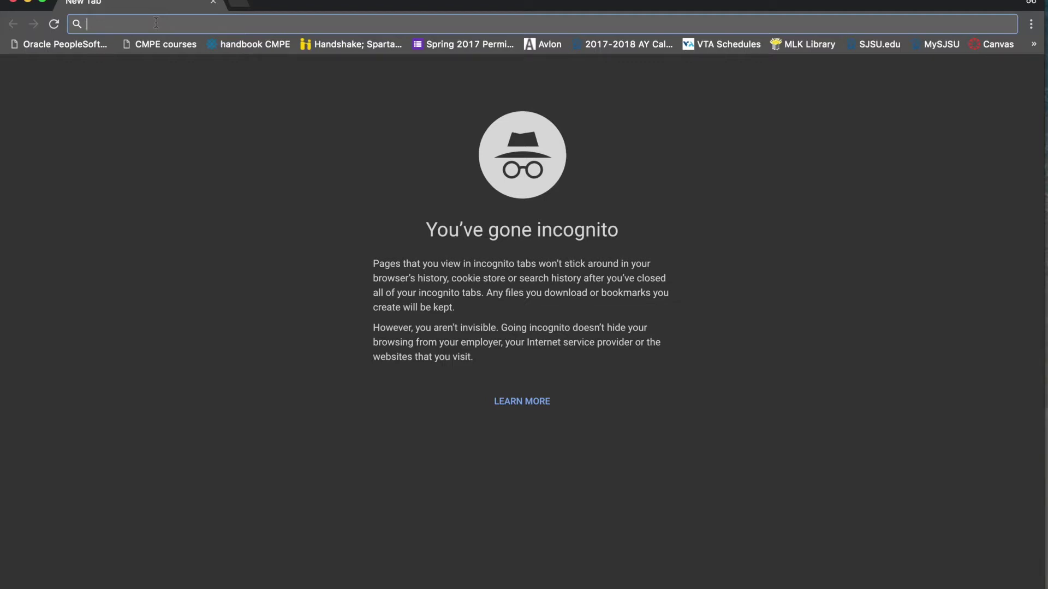
Load the BeaverDam Videos page by pasting the EC2 hostname into the address bar
type("ec2-52-38-202-85.us-west-2.compute.amazonaws.com")
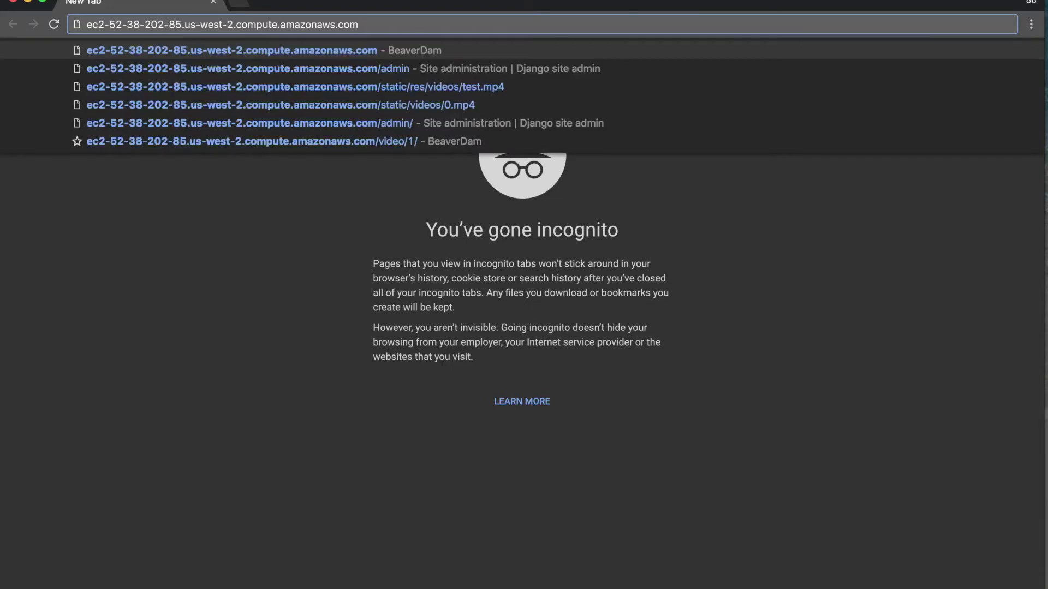
key("Return")
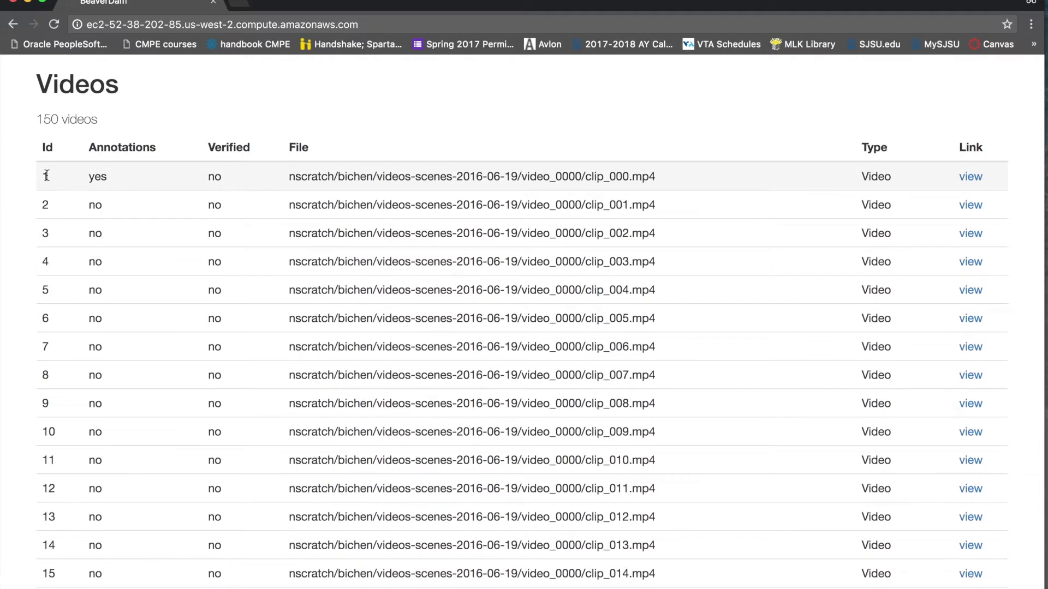
Scroll down to video 149 and open its view link
scroll(45, 174, "down", 20)
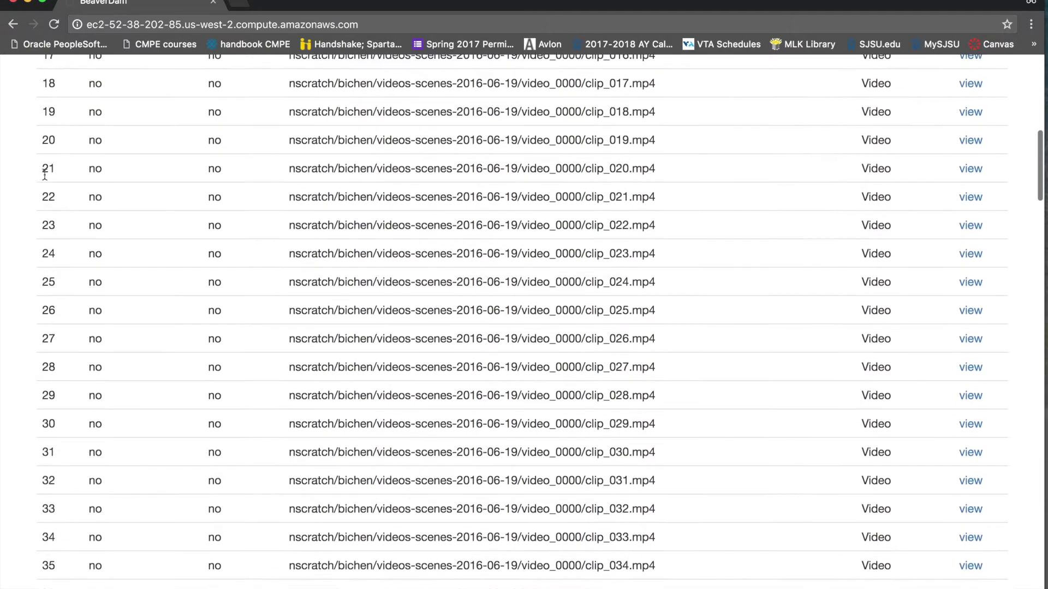
scroll(45, 175, "down", 20)
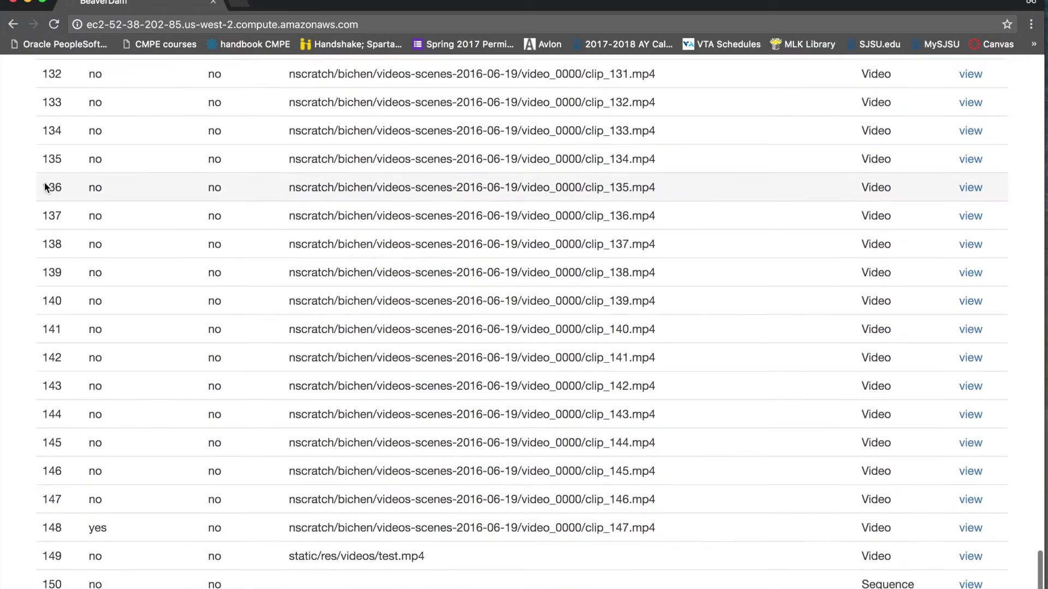
left_click_drag(46, 561, 95, 436)
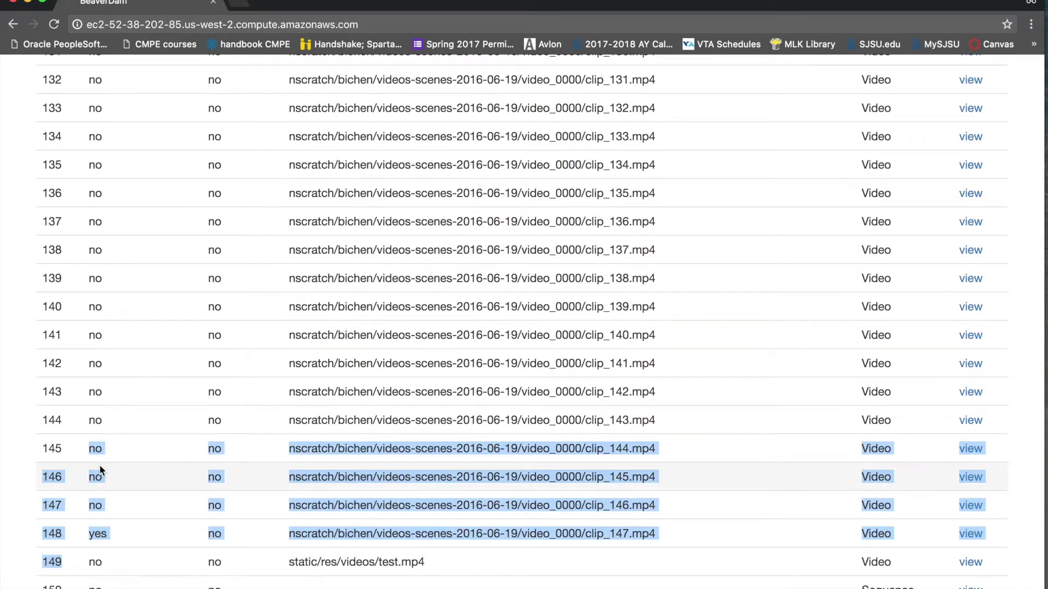
left_click(381, 570)
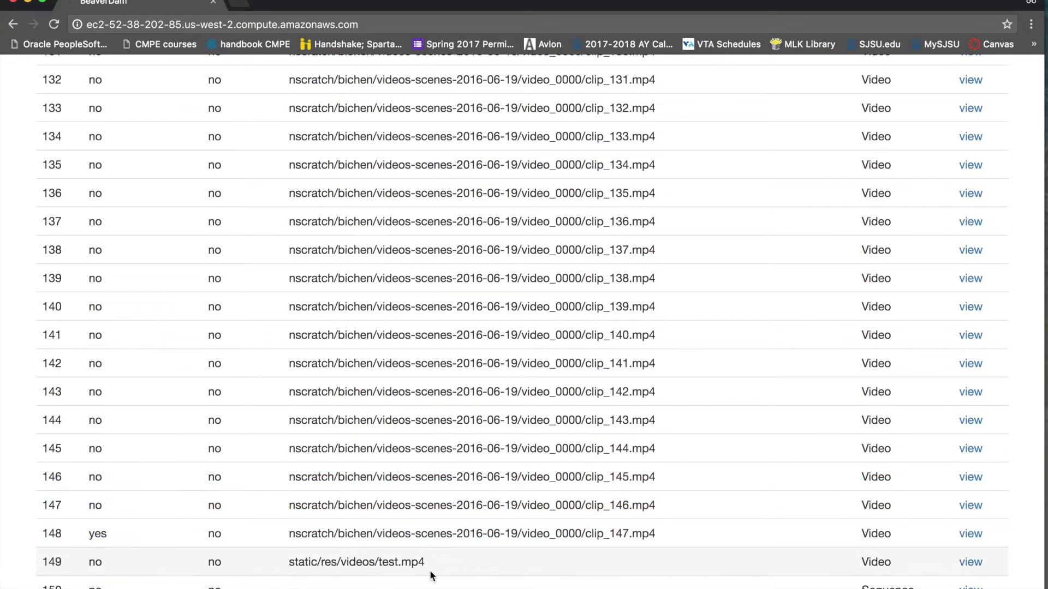
left_click(970, 562)
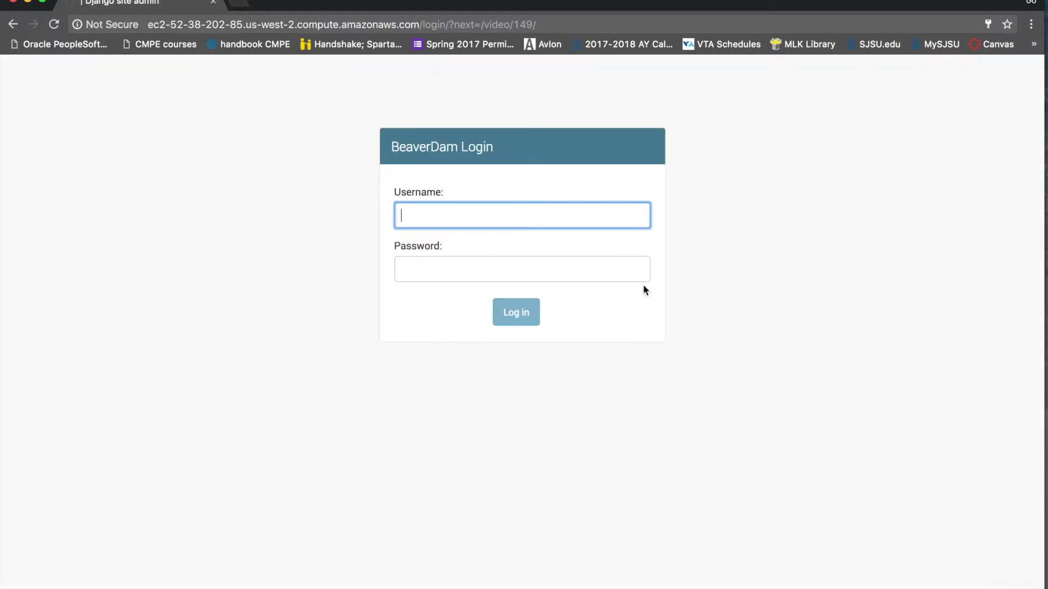
Sign in with the saved annotator account's autofilled credentials
left_click(451, 216)
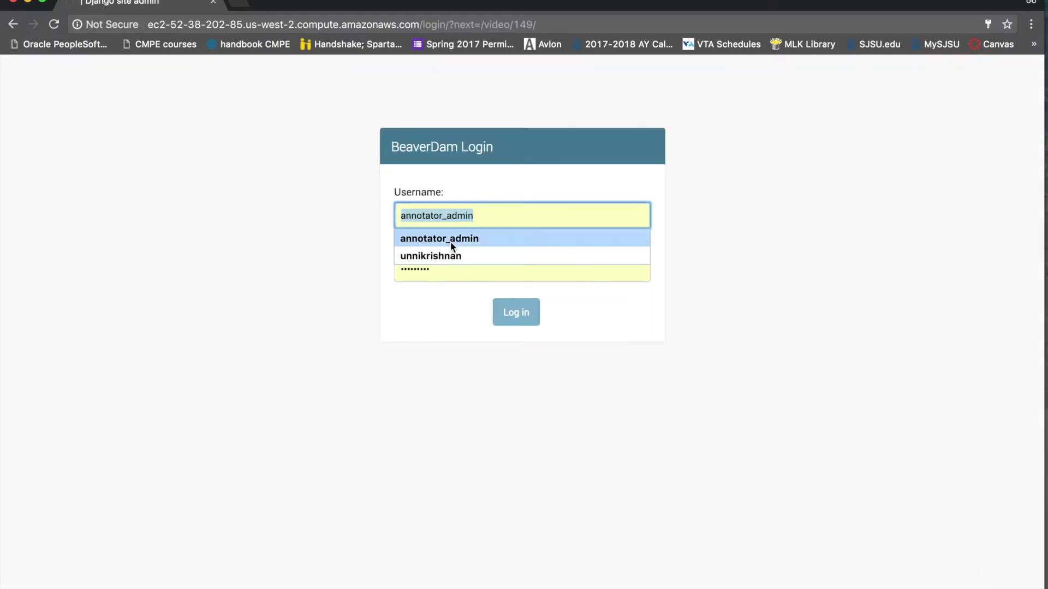
left_click(451, 240)
left_click(525, 321)
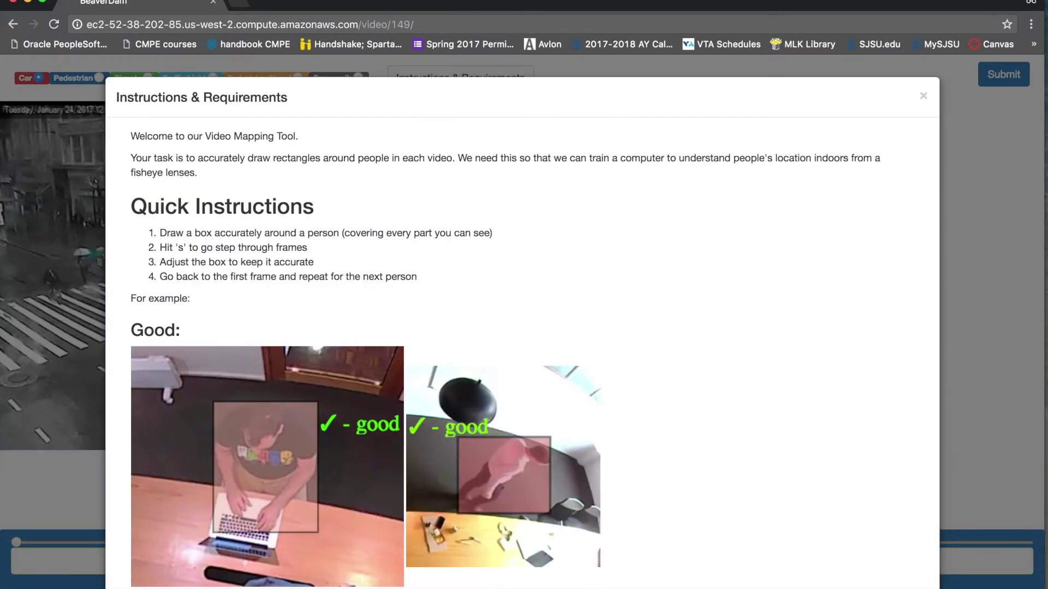
Close the Instructions & Requirements dialog and switch the label to Pedestrian
left_click(922, 97)
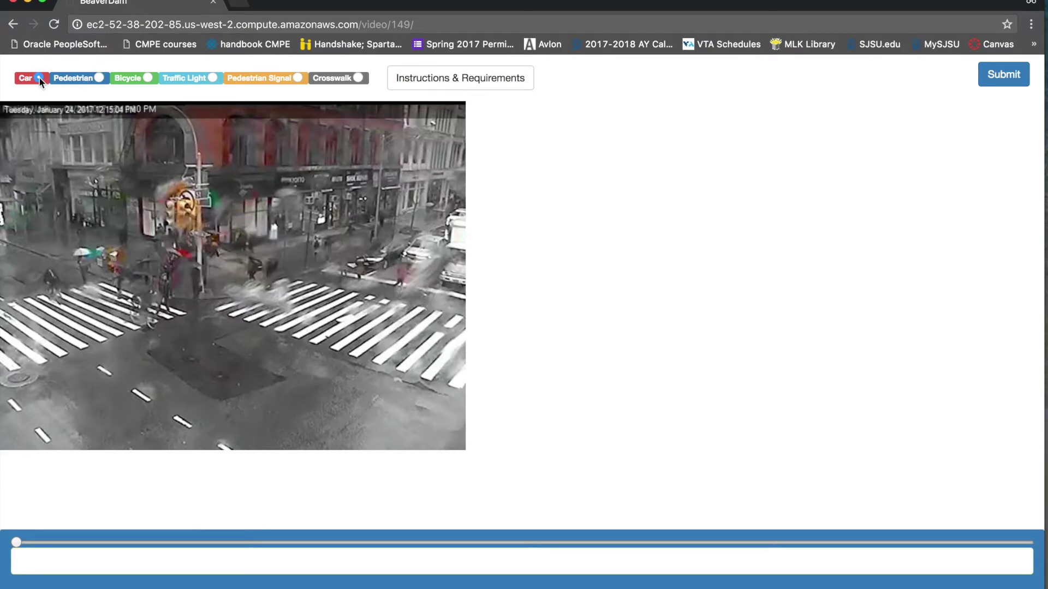
left_click(97, 77)
Draw a Car box on the right-side vehicle, play ahead, and refit it to the truck
left_click(40, 77)
mouse_move(407, 236)
left_mouse_down()
mouse_move(444, 271)
mouse_move(402, 272)
left_mouse_up()
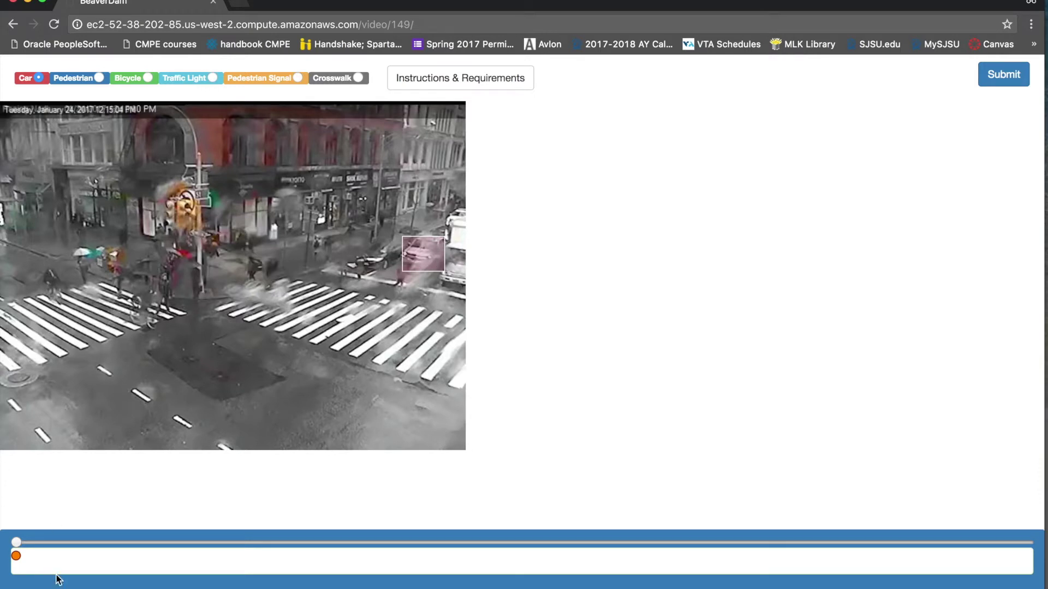
key("space")
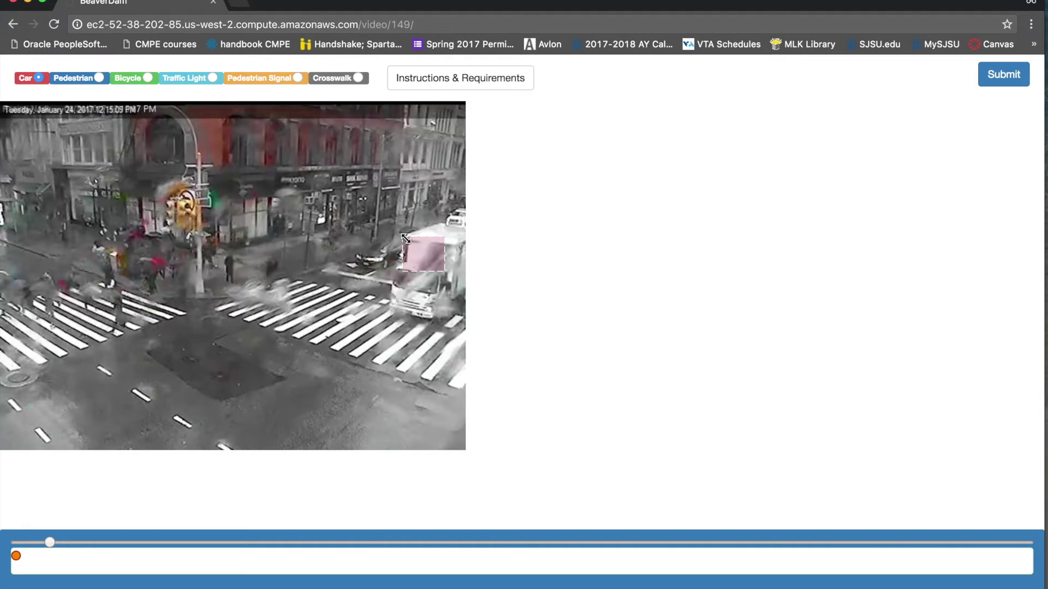
left_click_drag(404, 240, 398, 228)
left_click_drag(444, 271, 470, 323)
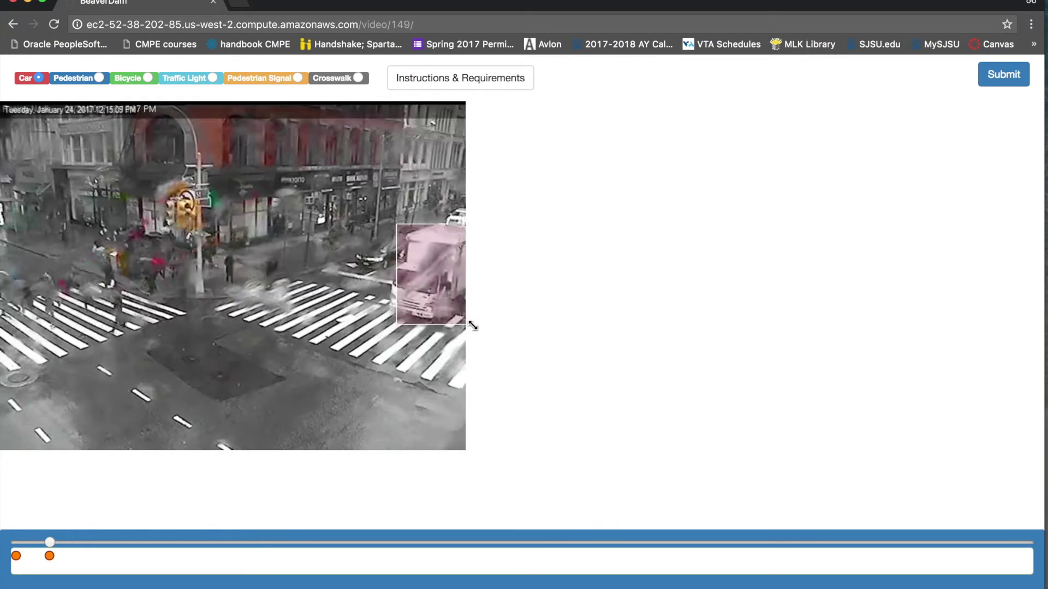
left_click_drag(417, 298, 411, 296)
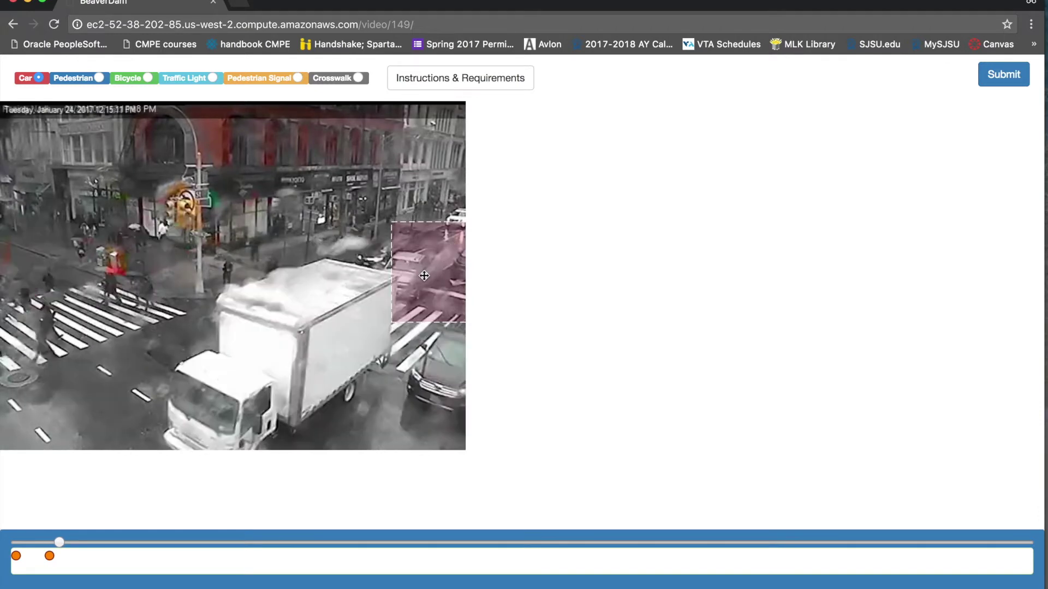
Box the large white truck and the white pickup as Cars, sizing and positioning each box
mouse_move(238, 449)
left_mouse_down()
mouse_move(182, 381)
mouse_move(159, 372)
left_mouse_up()
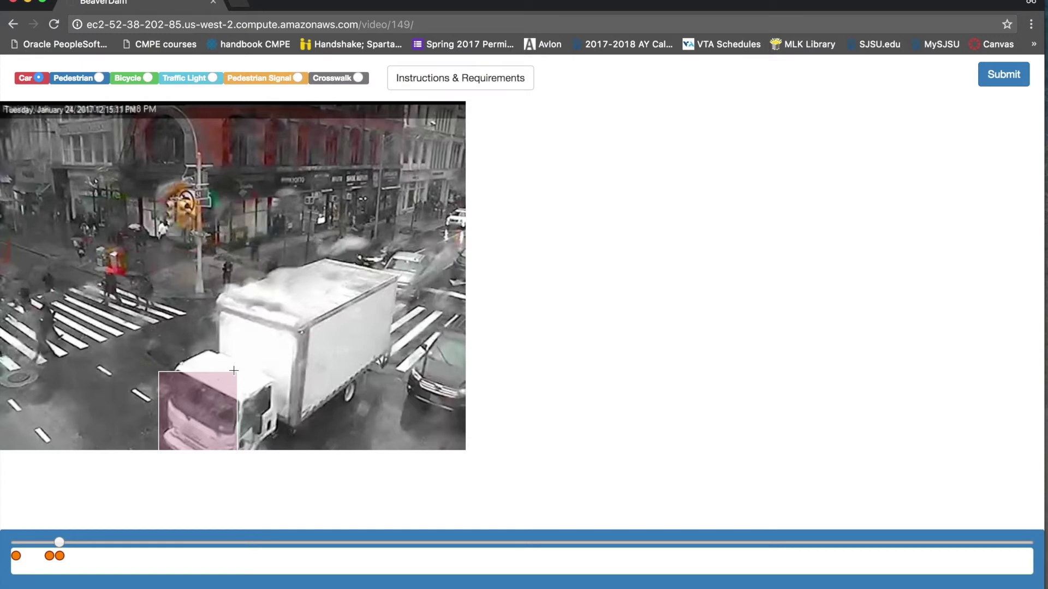
left_click_drag(234, 377, 397, 260)
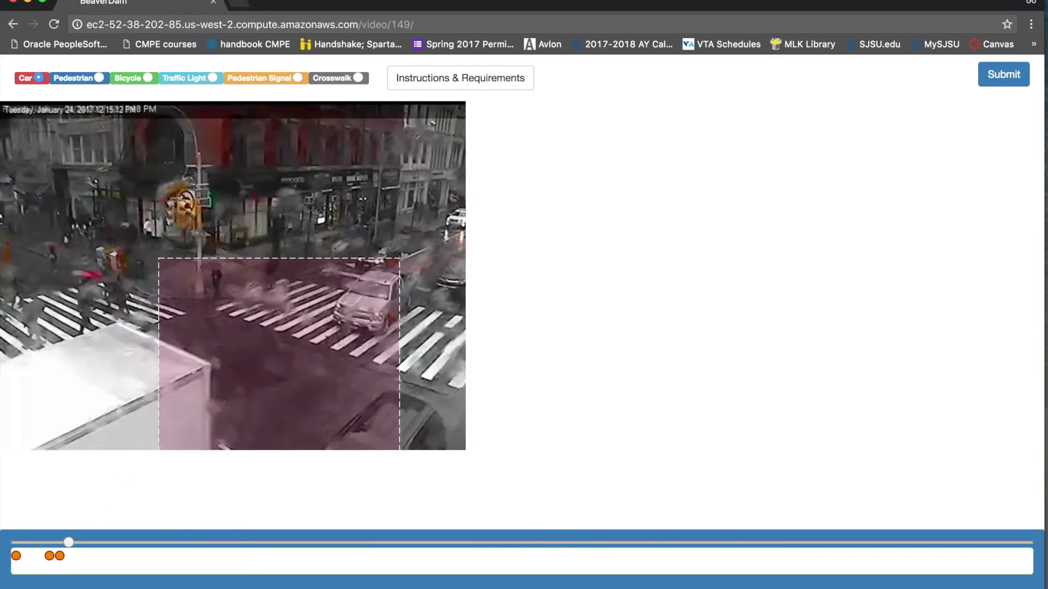
left_click_drag(304, 380, 114, 454)
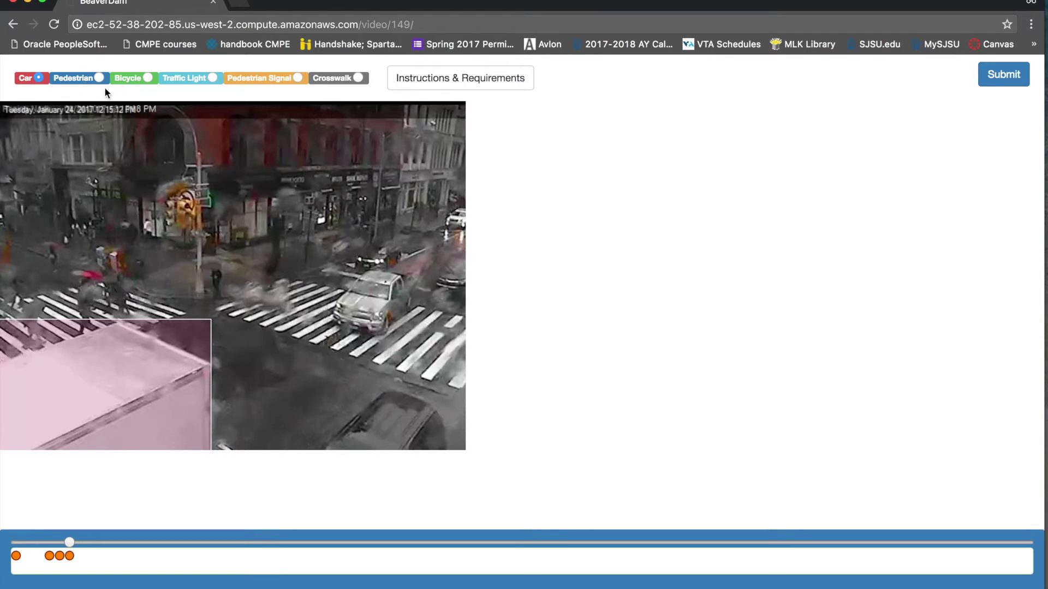
left_click_drag(336, 277, 411, 334)
left_click_drag(385, 298, 413, 275)
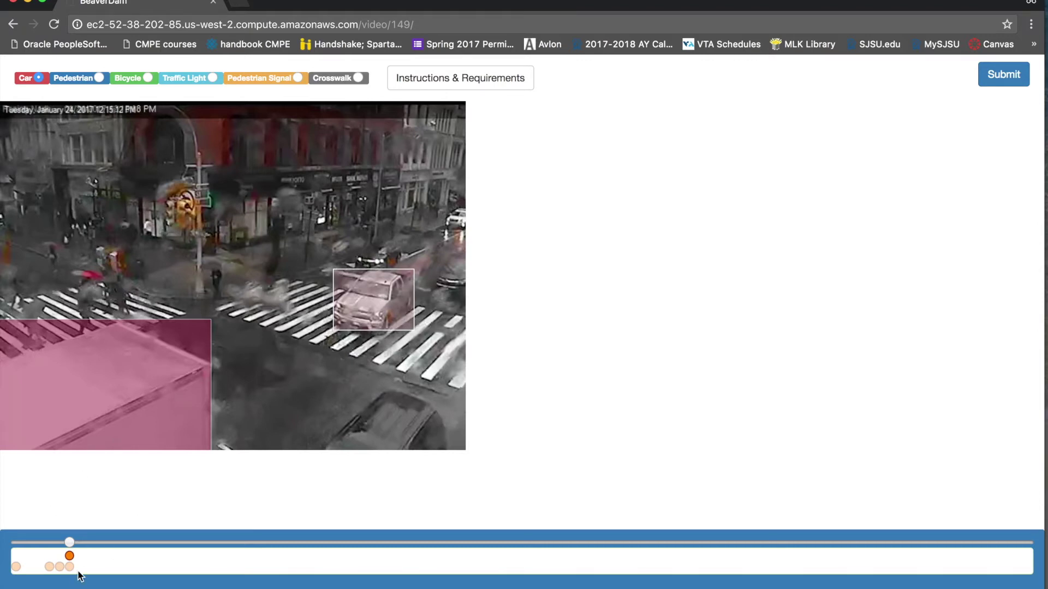
At the first frame, raise the pickup box's bottom edge and add a Car box at the right edge
left_click(16, 567)
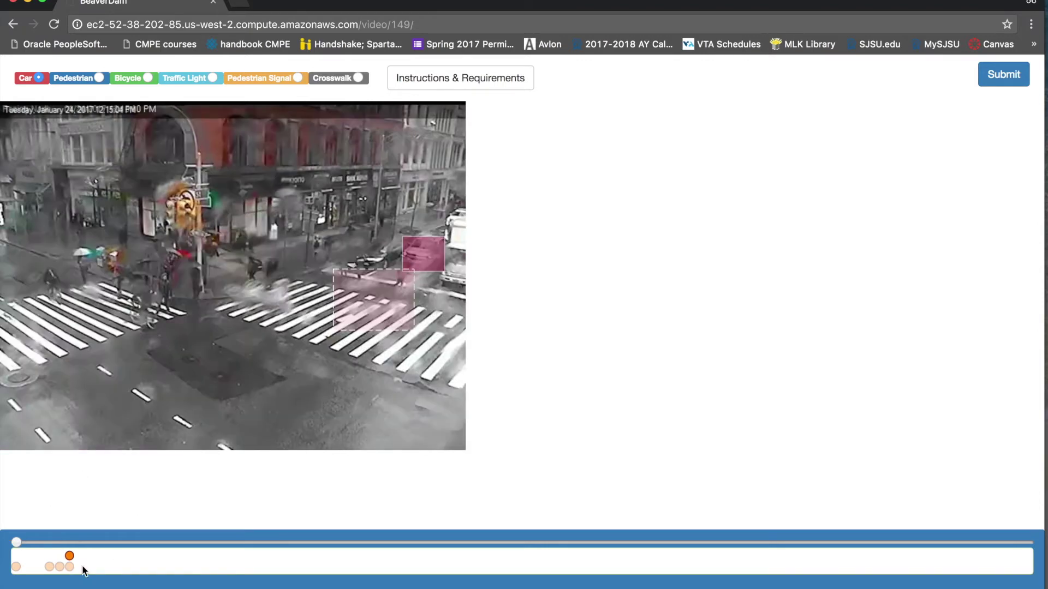
left_click_drag(373, 330, 374, 307)
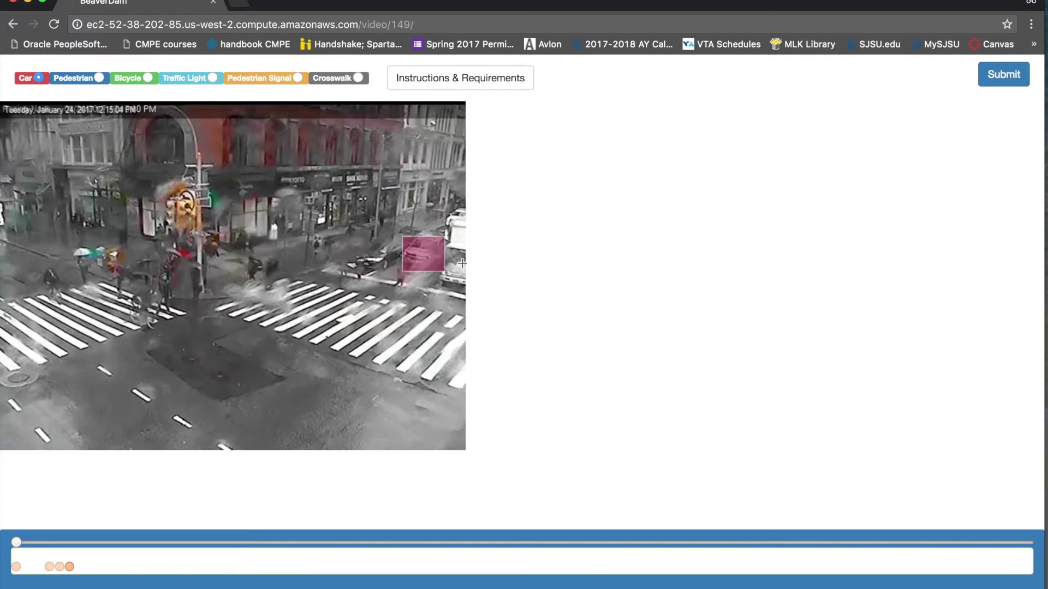
left_click_drag(450, 253, 446, 283)
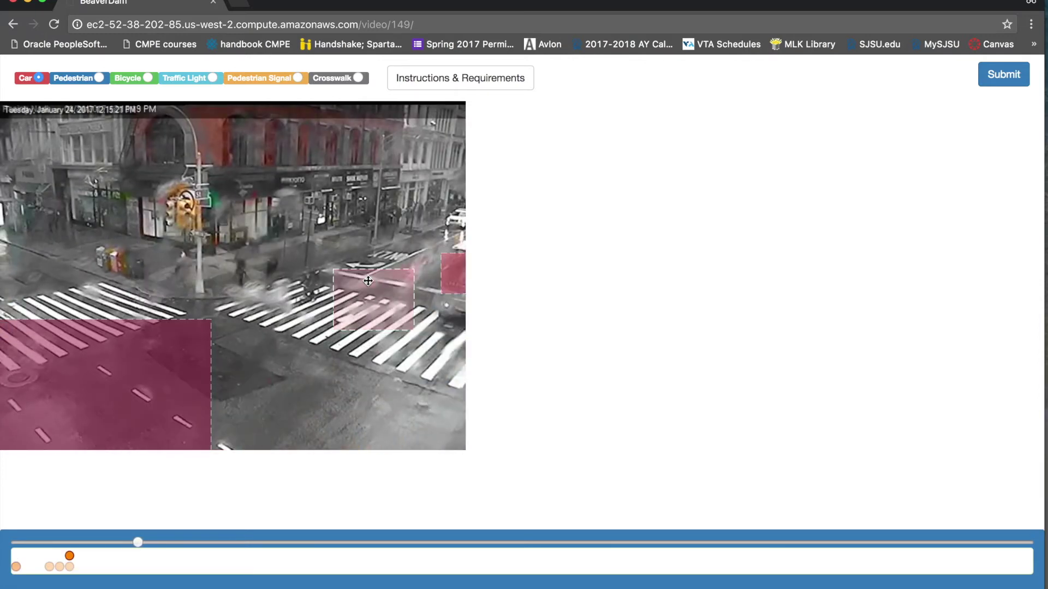
left_click_drag(368, 281, 358, 279)
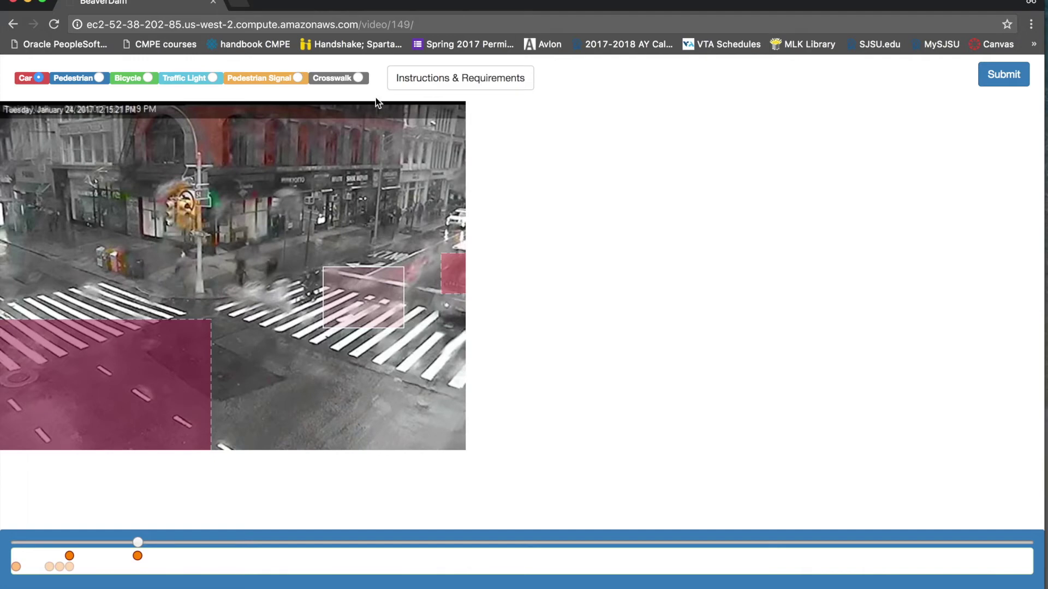
Save video 149's annotations
left_click(1010, 83)
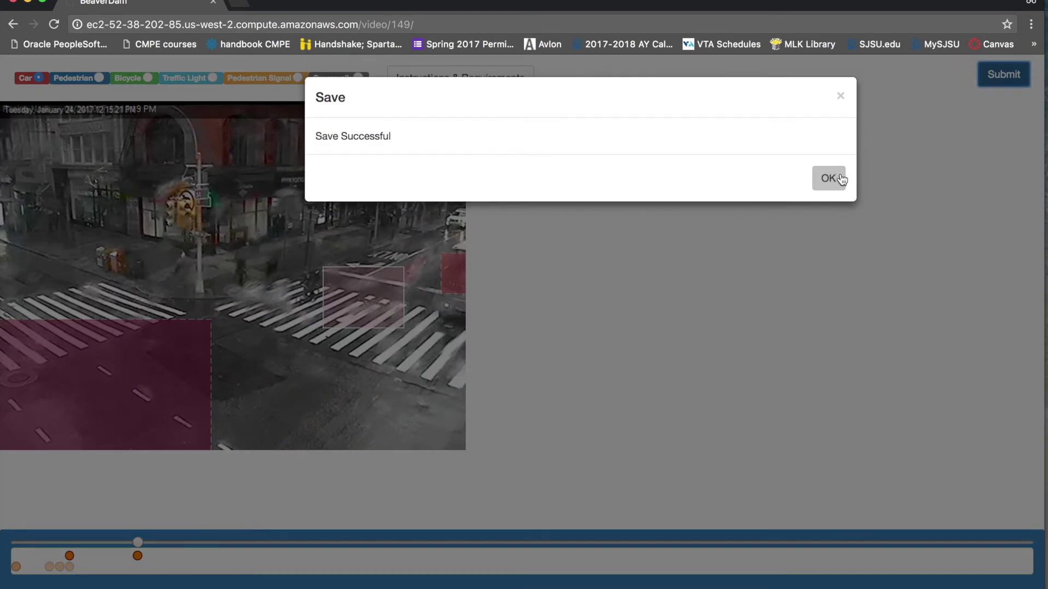
Dismiss the save confirmation and return to the site's video list by trimming the URL
left_click(840, 179)
left_click(14, 25)
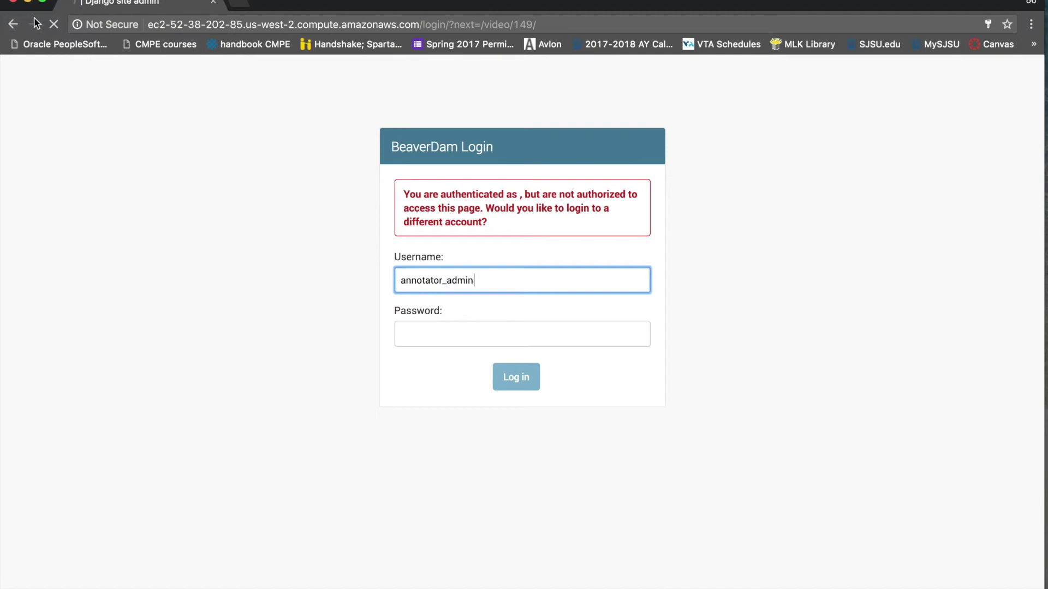
left_click(33, 24)
left_click(360, 24)
left_click_drag(360, 24, 414, 24)
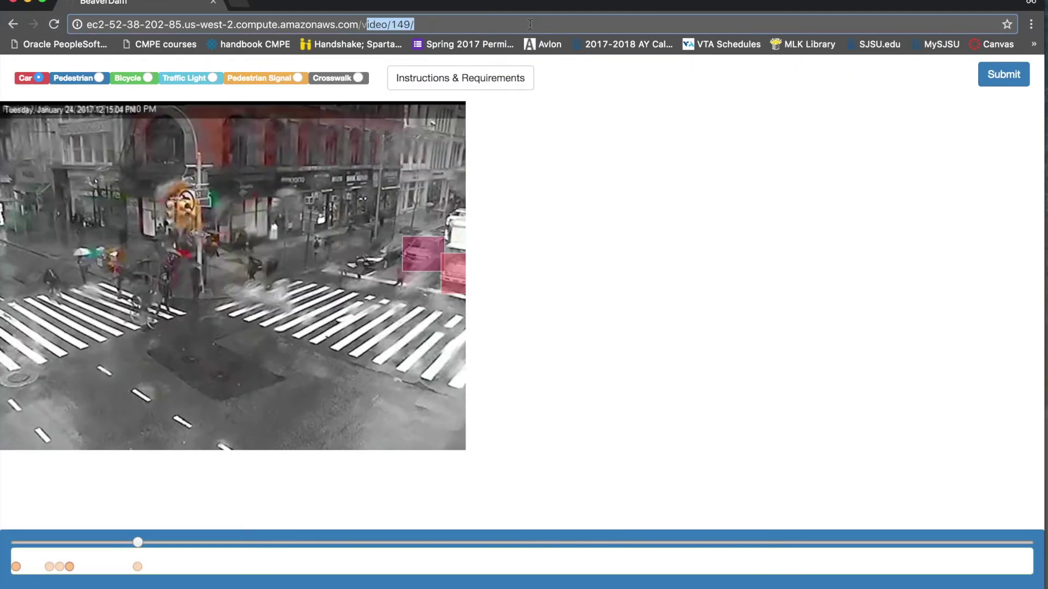
key("BackSpace")
key("Return")
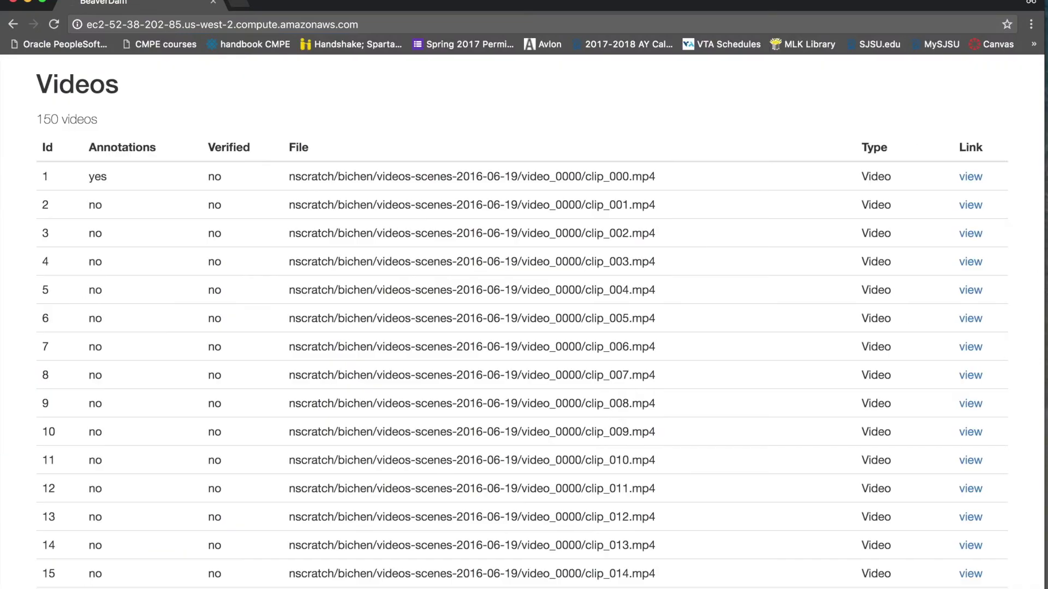
Open image-sequence job 150 and view its annotation page's HTML source
scroll(413, 321, "down", 20)
scroll(413, 321, "down", 20)
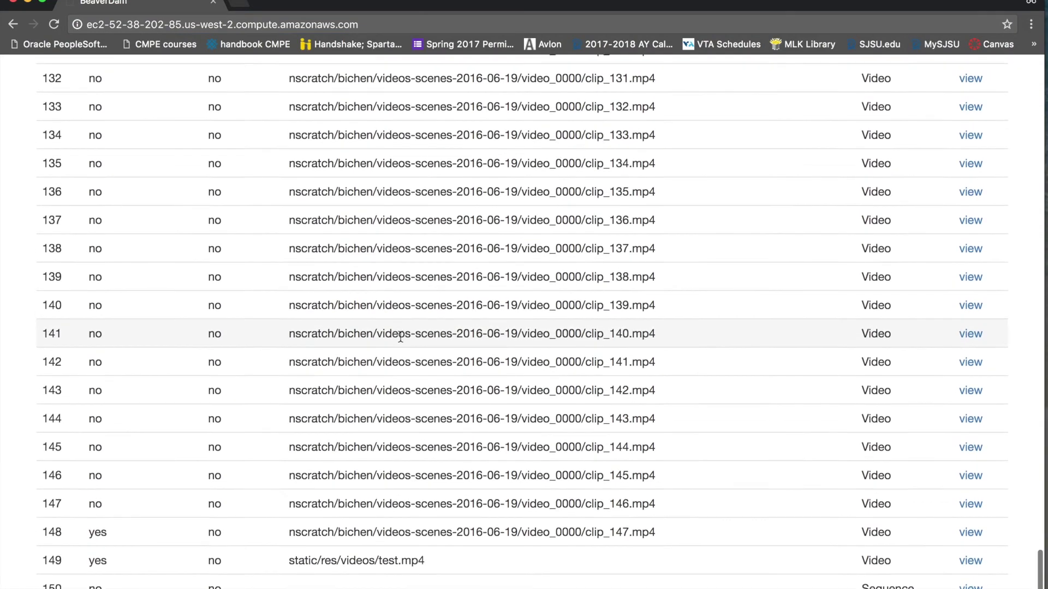
scroll(400, 337, "up", 1)
double_click(887, 587)
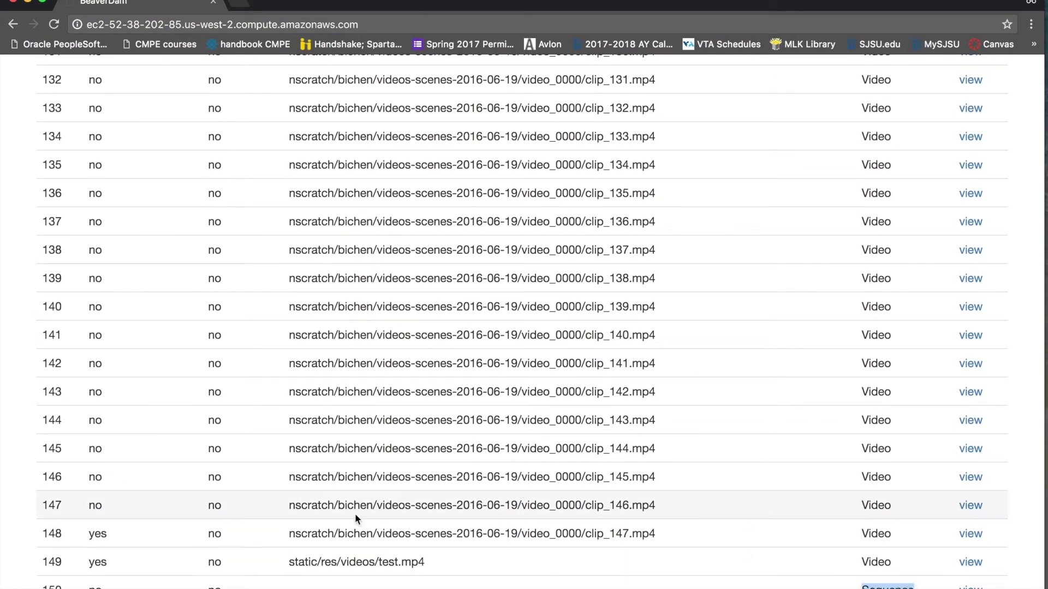
double_click(52, 586)
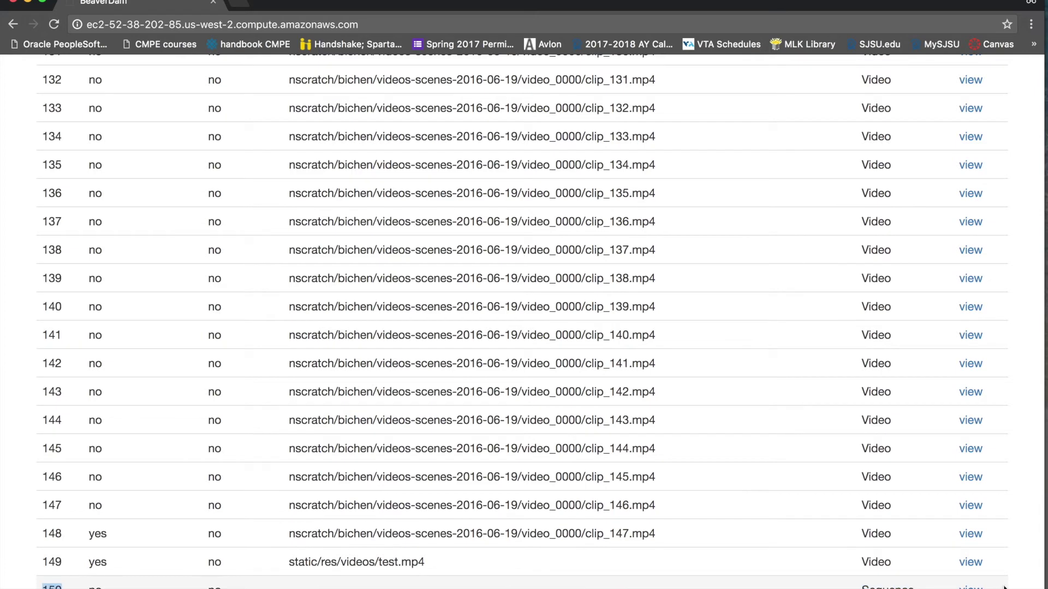
left_click(970, 587)
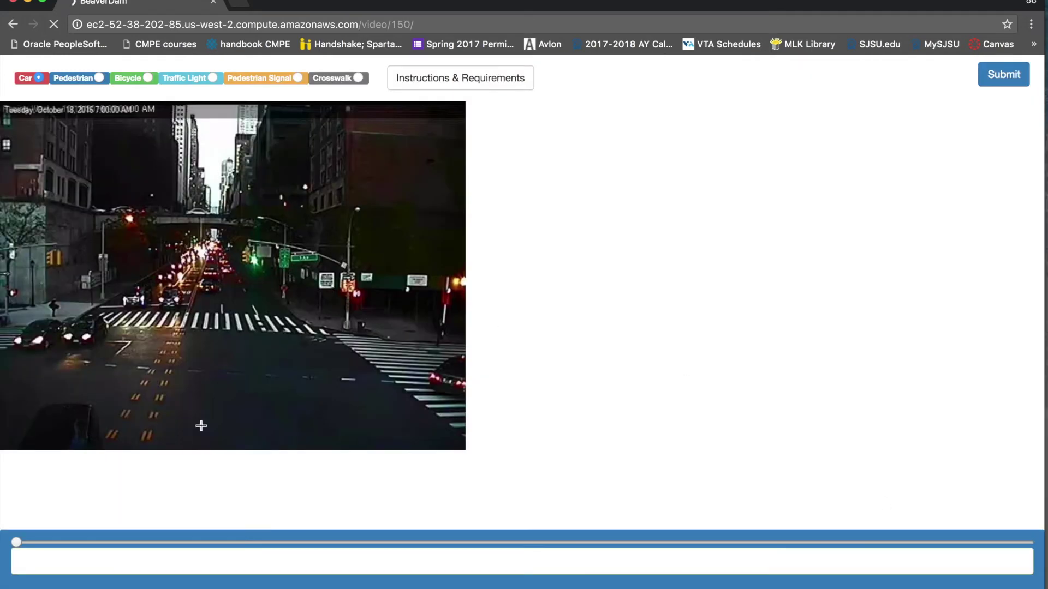
right_click(472, 338)
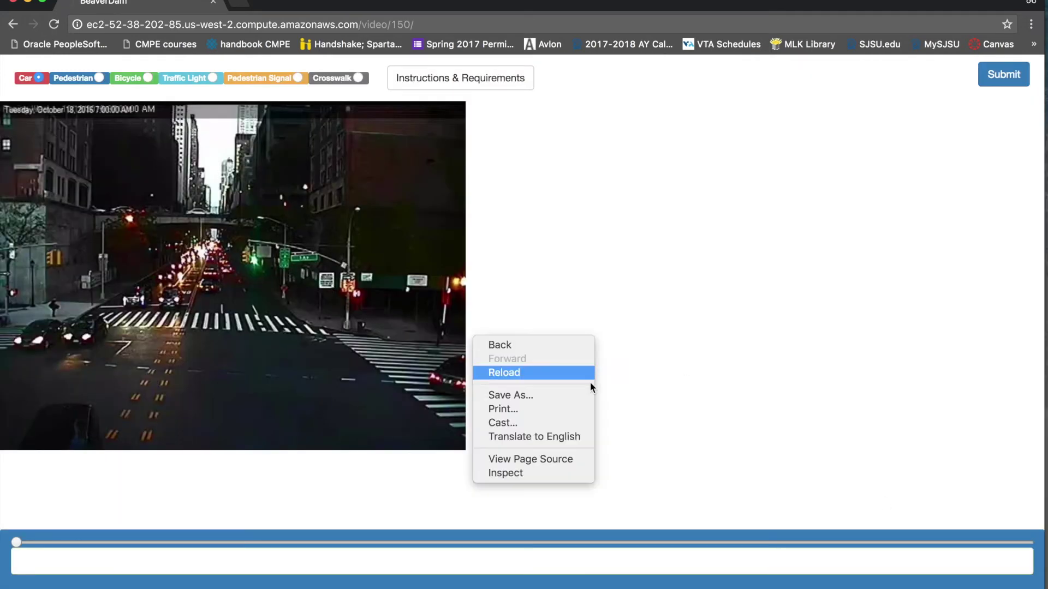
left_click(585, 461)
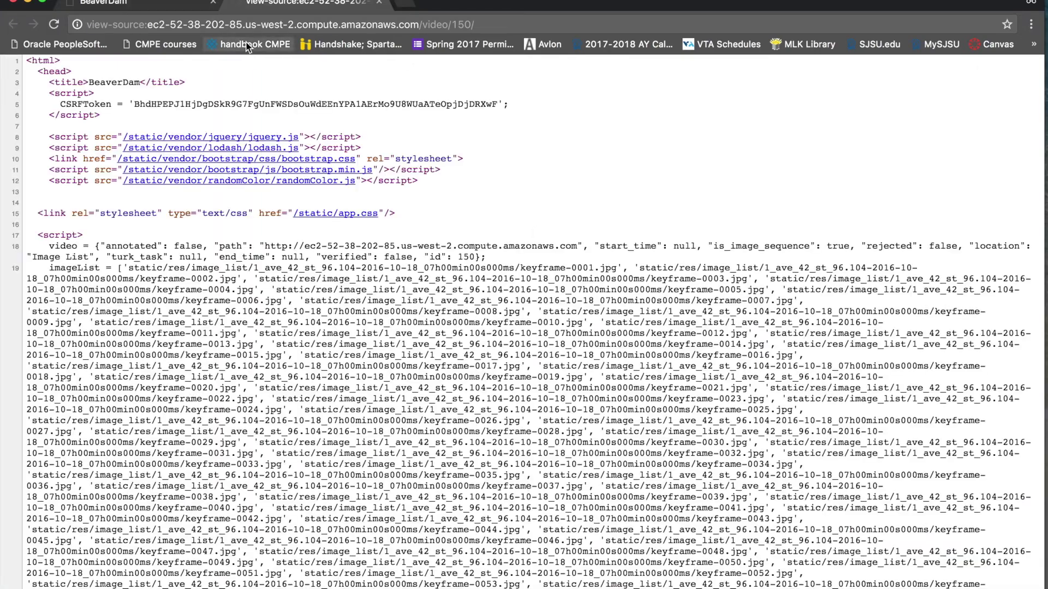
scroll(185, 262, "down", 20)
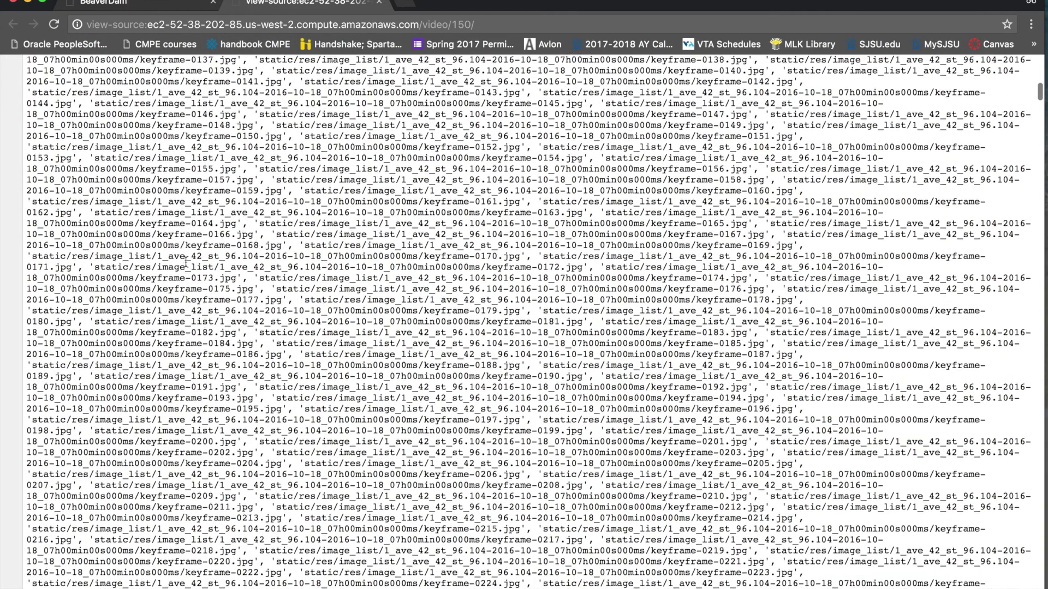
scroll(185, 261, "down", 15)
scroll(185, 260, "up", 10)
scroll(186, 262, "down", 3)
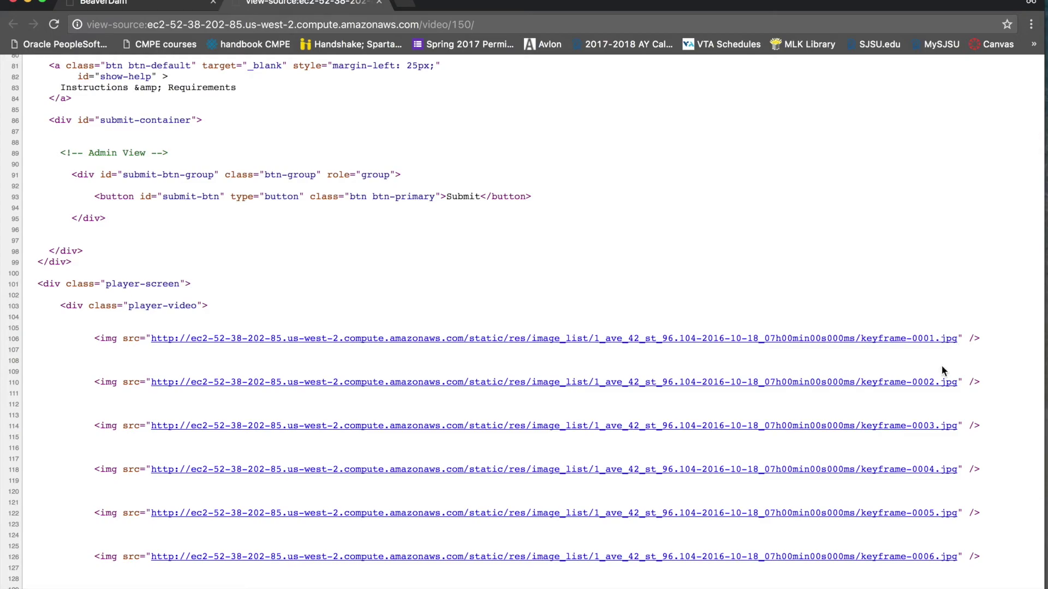
scroll(939, 387, "down", 20)
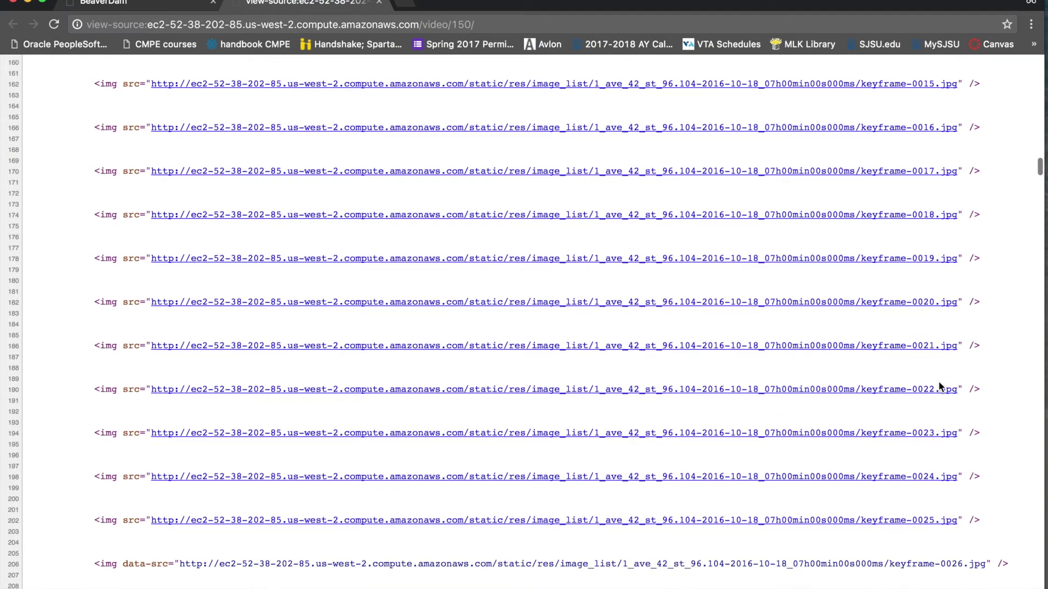
scroll(939, 385, "down", 20)
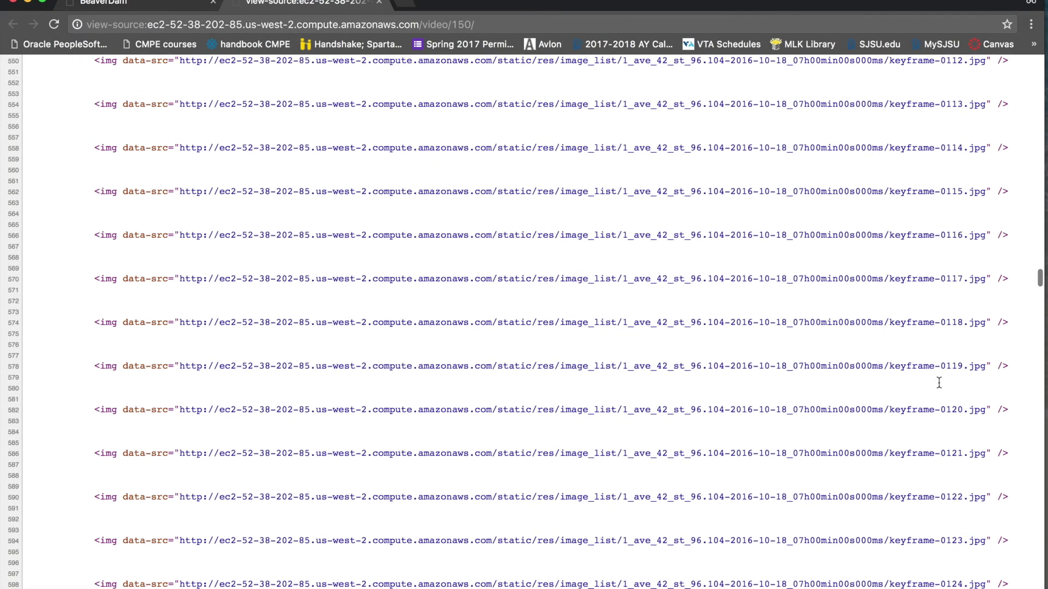
scroll(939, 383, "down", 20)
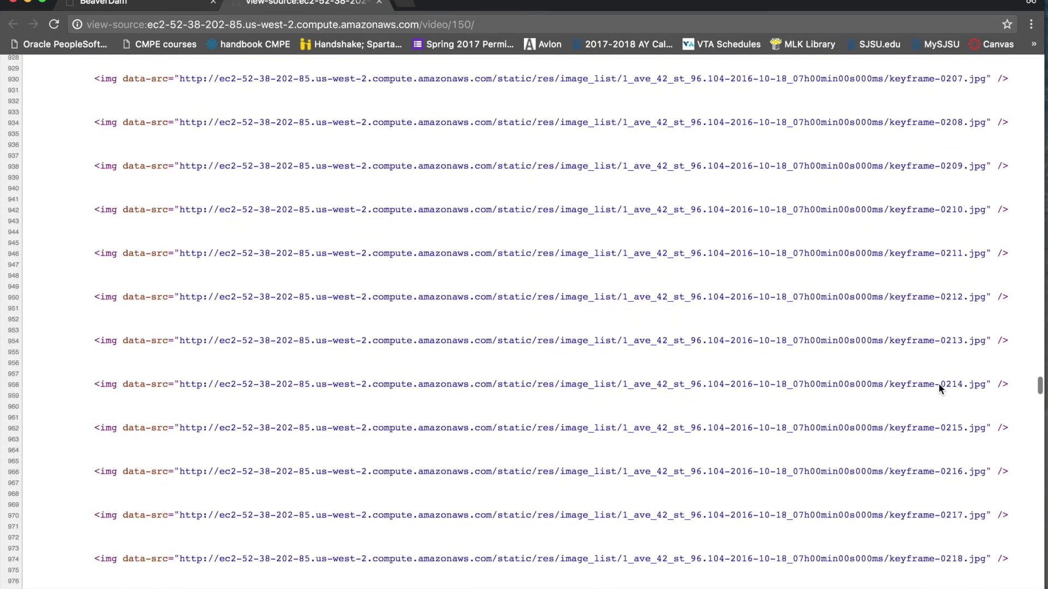
scroll(938, 388, "down", 20)
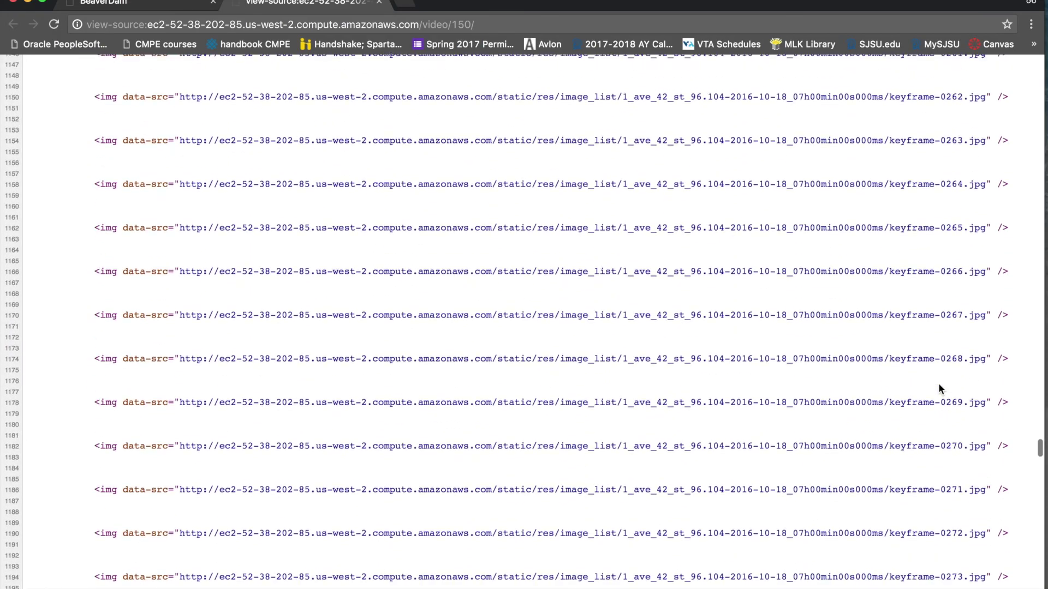
scroll(938, 387, "down", 20)
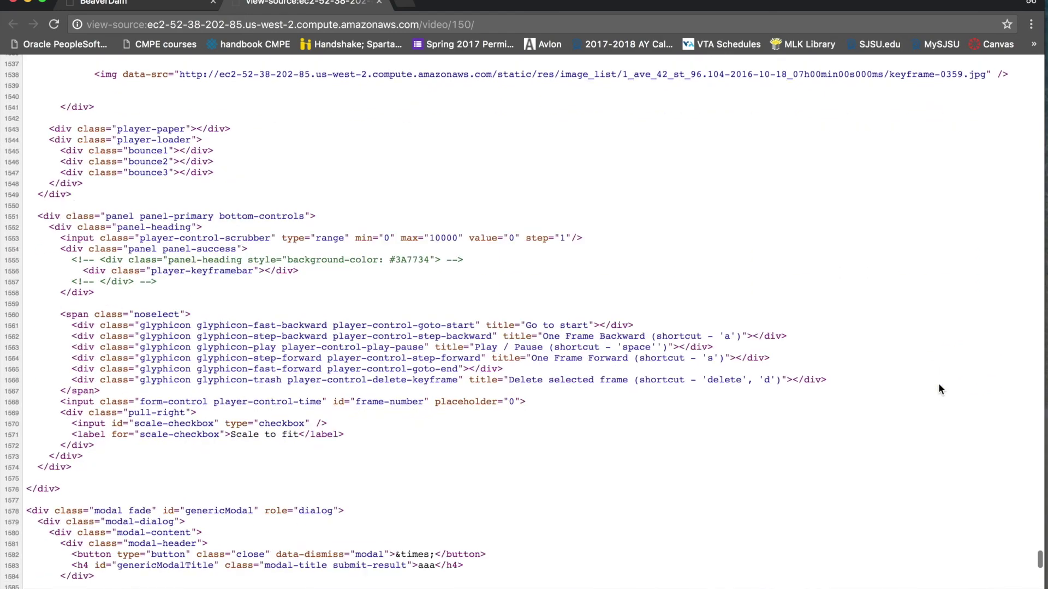
scroll(939, 385, "up", 5)
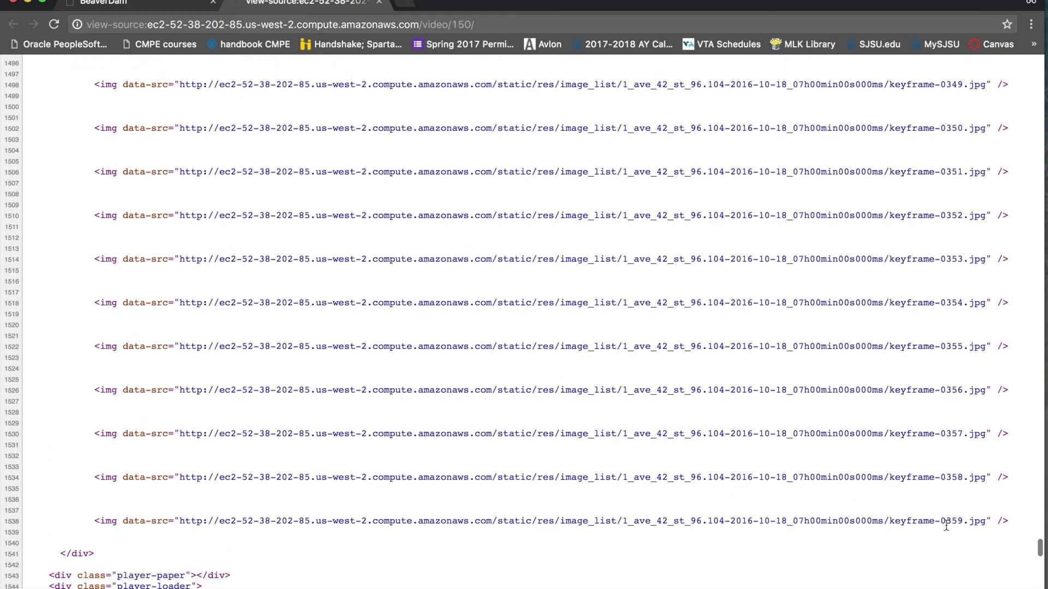
scroll(764, 519, "down", 3)
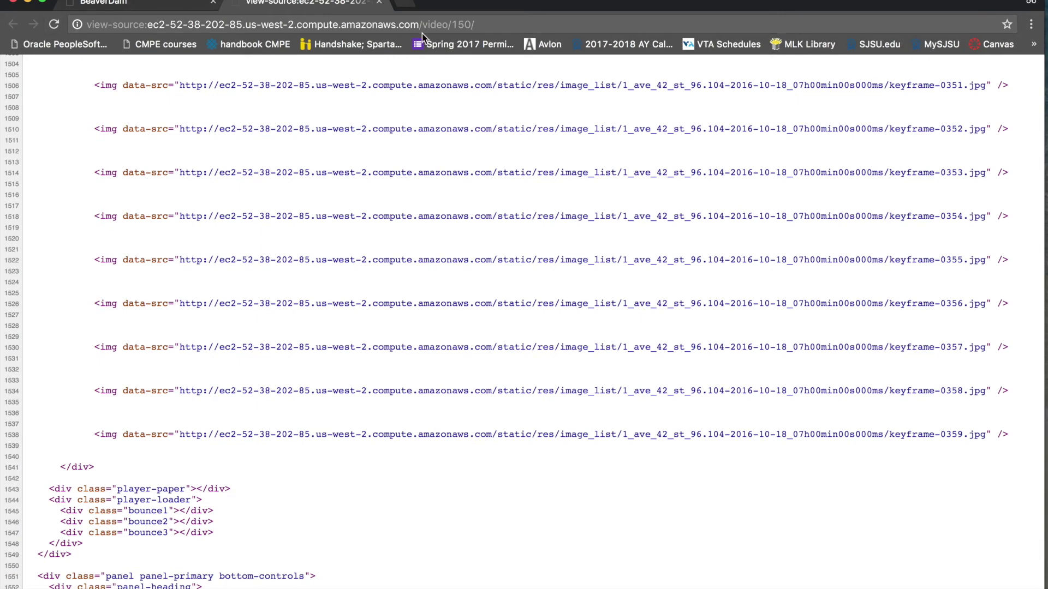
left_click(149, 26)
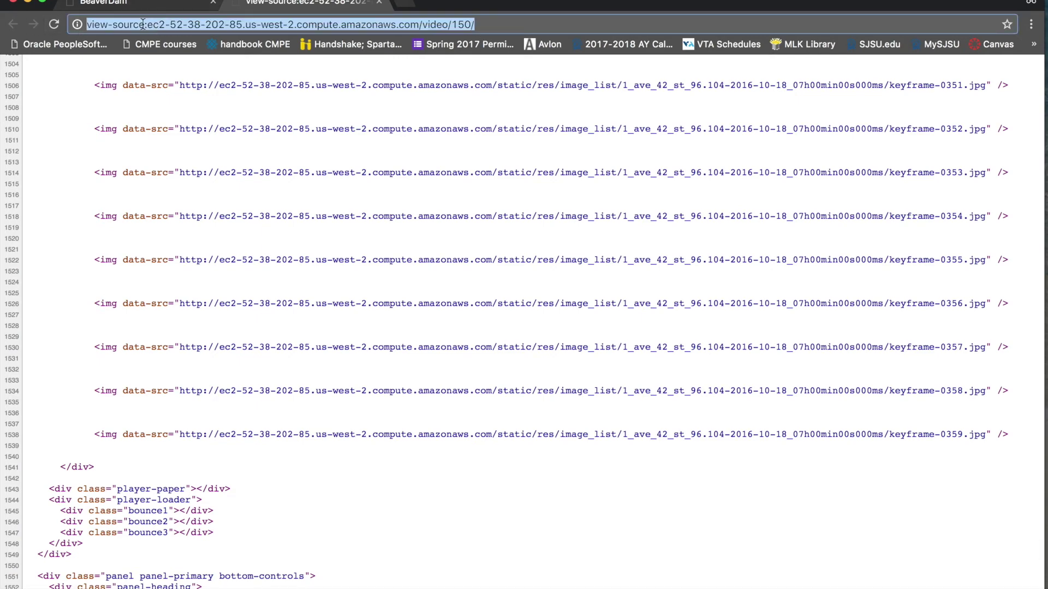
left_click(147, 26)
Reload the normal job 150 annotation page and skim the sequence from first to last frame
key("BackSpace")
key("BackSpace")
key("BackSpace")
key("BackSpace")
key("BackSpace")
key("BackSpace")
key("BackSpace")
key("BackSpace")
key("BackSpace")
key("BackSpace")
key("BackSpace")
key("BackSpace")
key("Return")
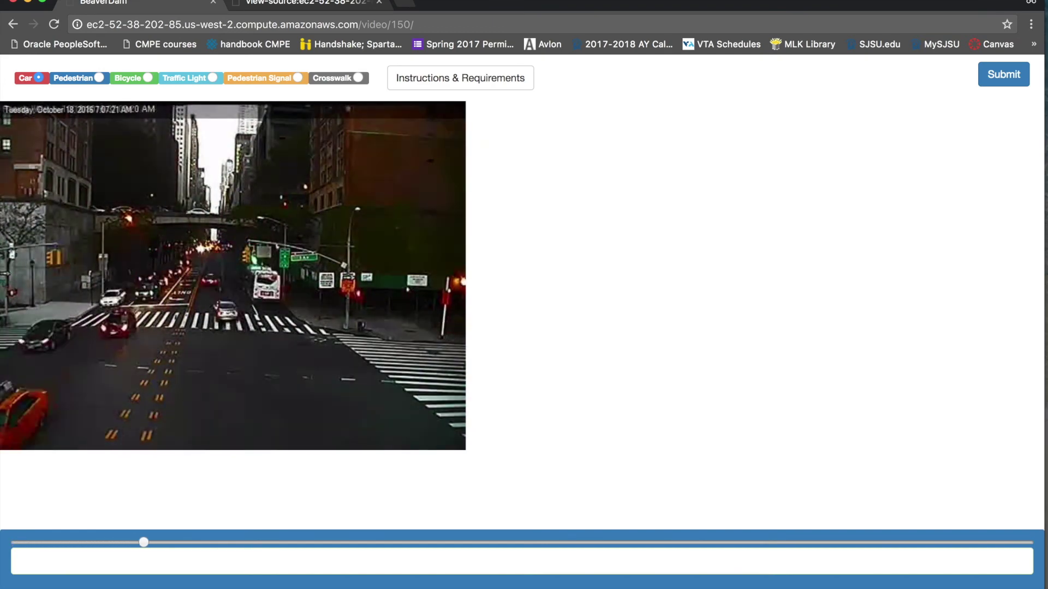
left_click(15, 544)
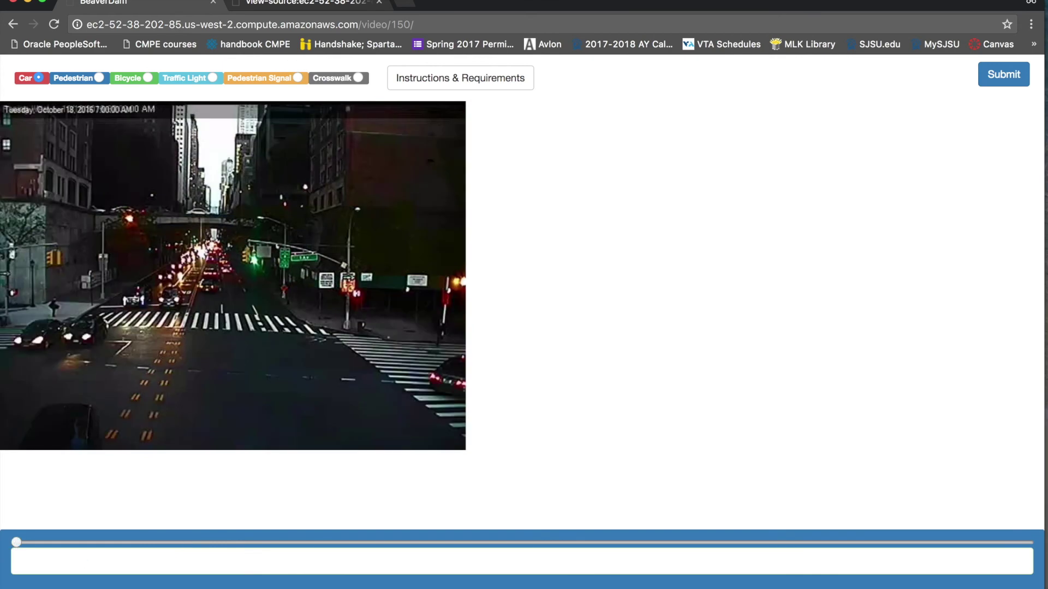
key("End")
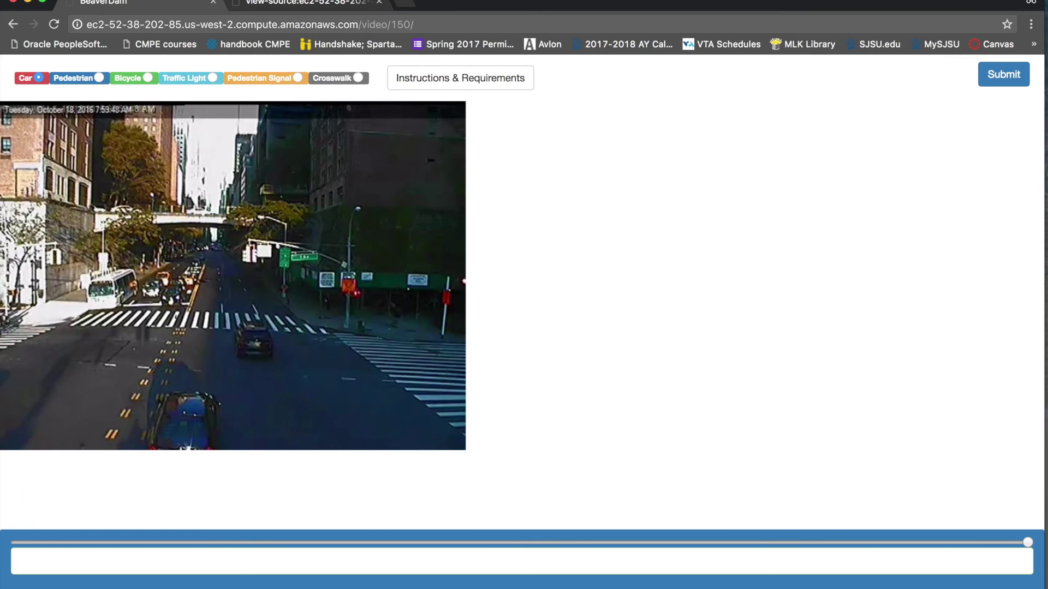
left_click(21, 543)
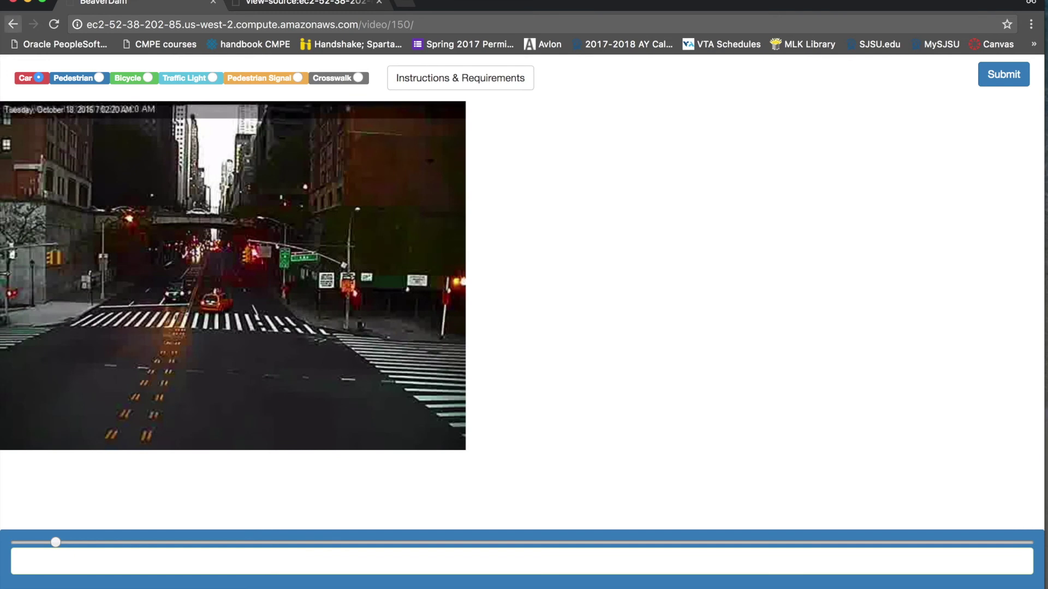
Cycle the label through Pedestrian, Bicycle, Traffic Light, Crosswalk and Pedestrian Signal
left_click(99, 78)
left_click(148, 78)
left_click(215, 76)
left_click(338, 79)
left_click(299, 78)
left_click_drag(361, 24, 425, 26)
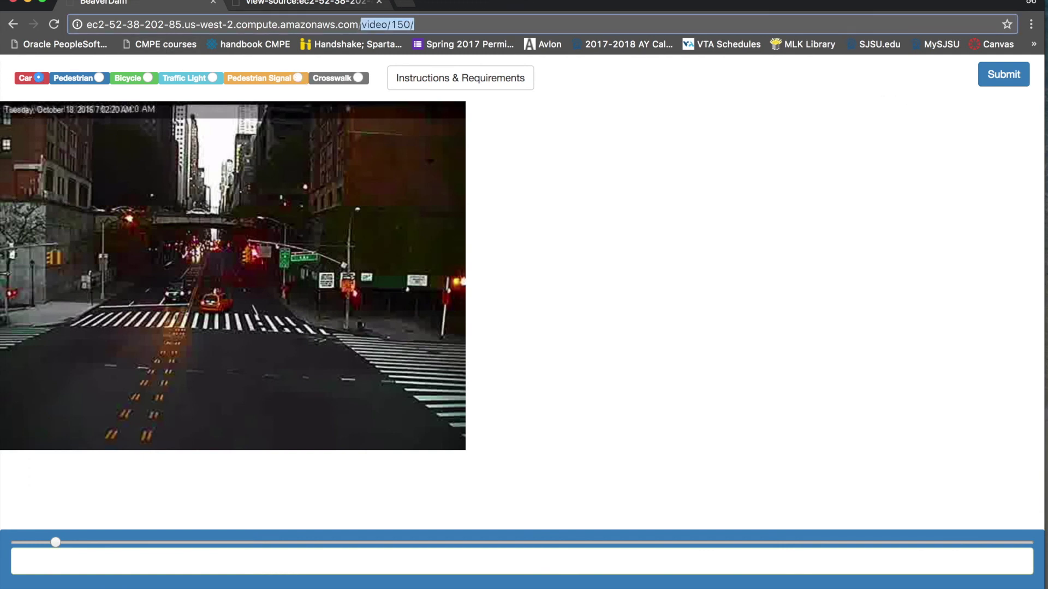
Go to /admin, sign in with the saved admin account, and open the Videos list
key("BackSpace")
type("admin")
key("Return")
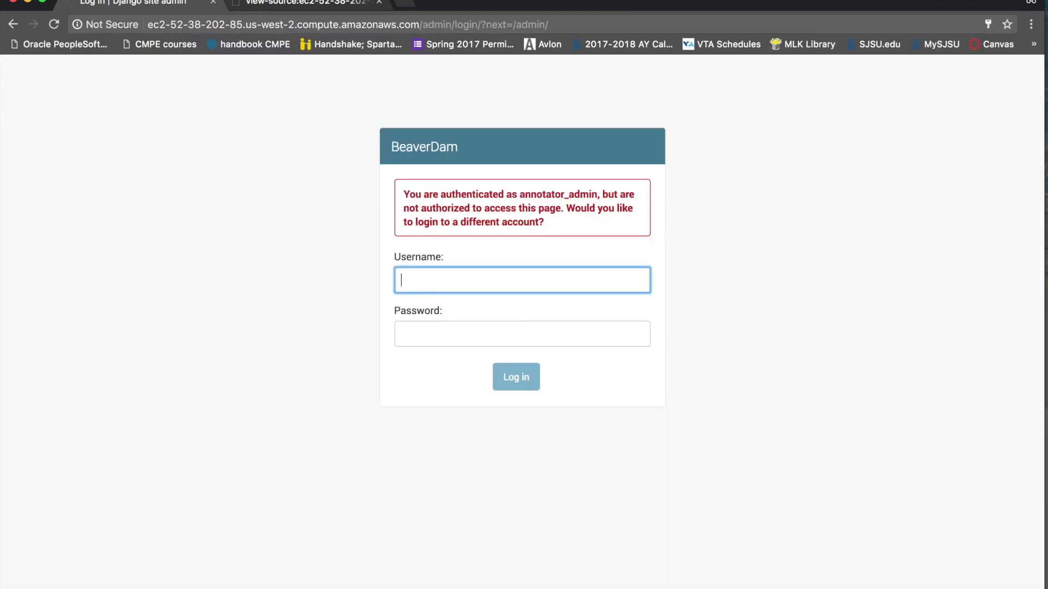
left_click(467, 280)
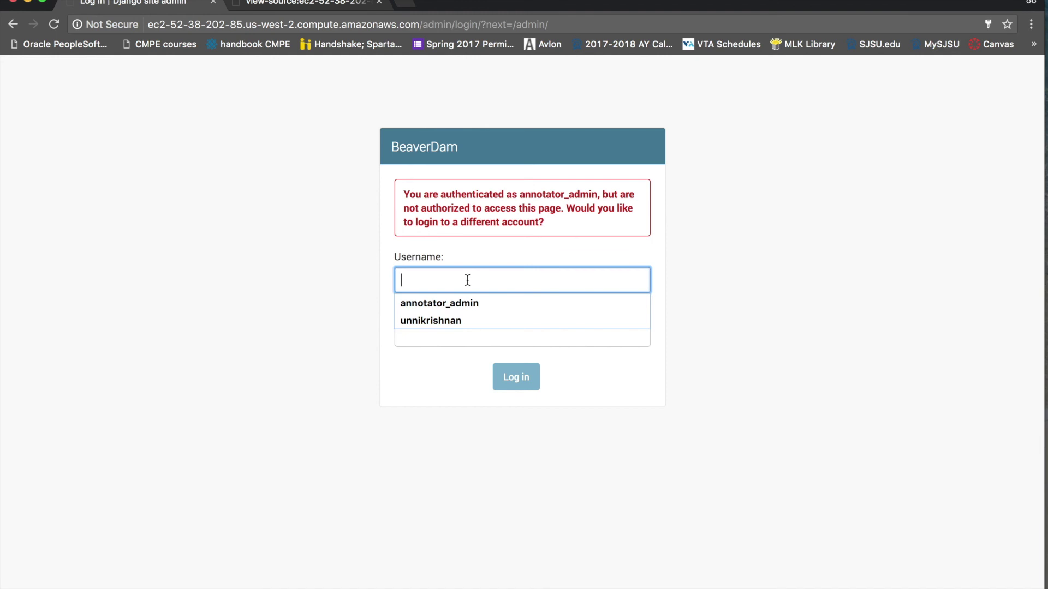
left_click(461, 321)
left_click(515, 376)
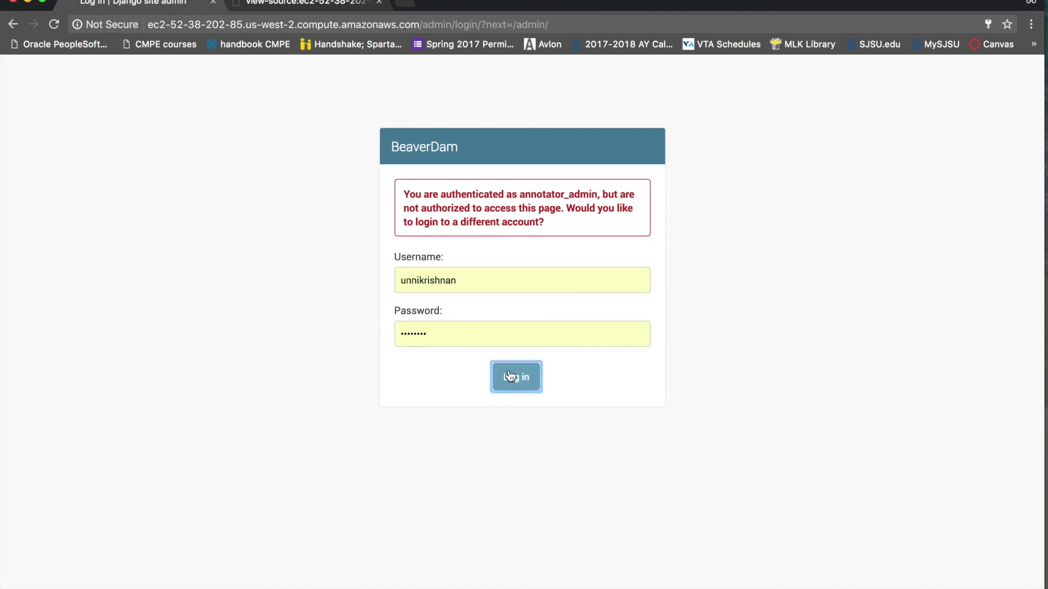
left_click(49, 205)
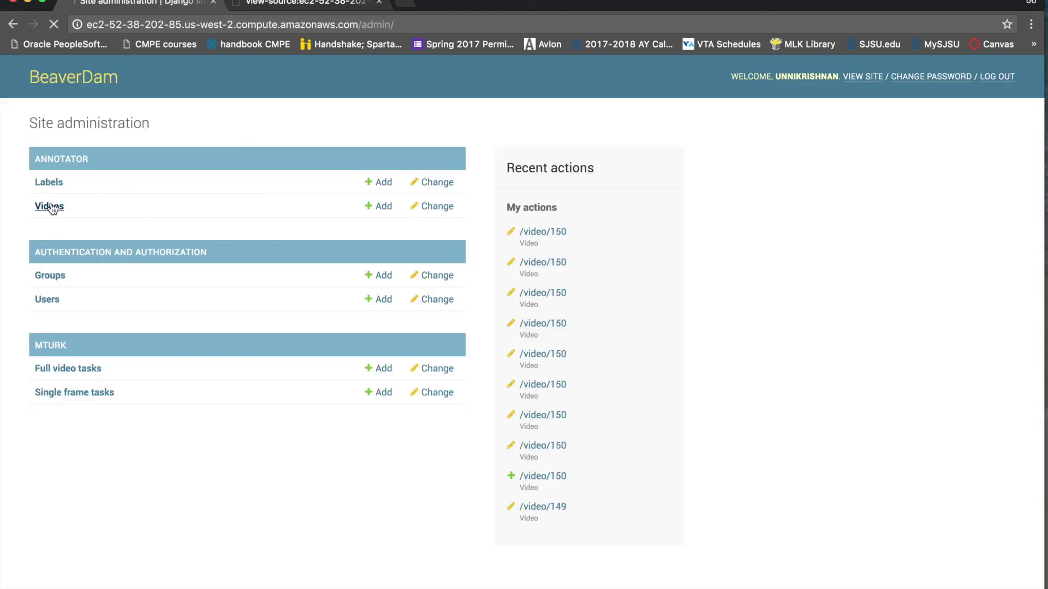
scroll(267, 288, "down", 3)
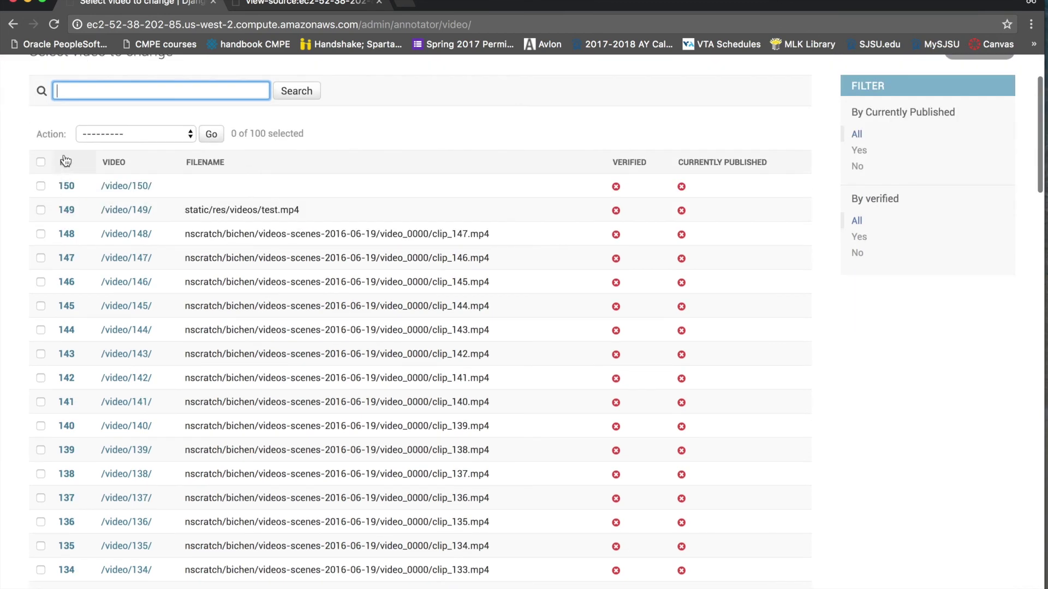
left_click(13, 24)
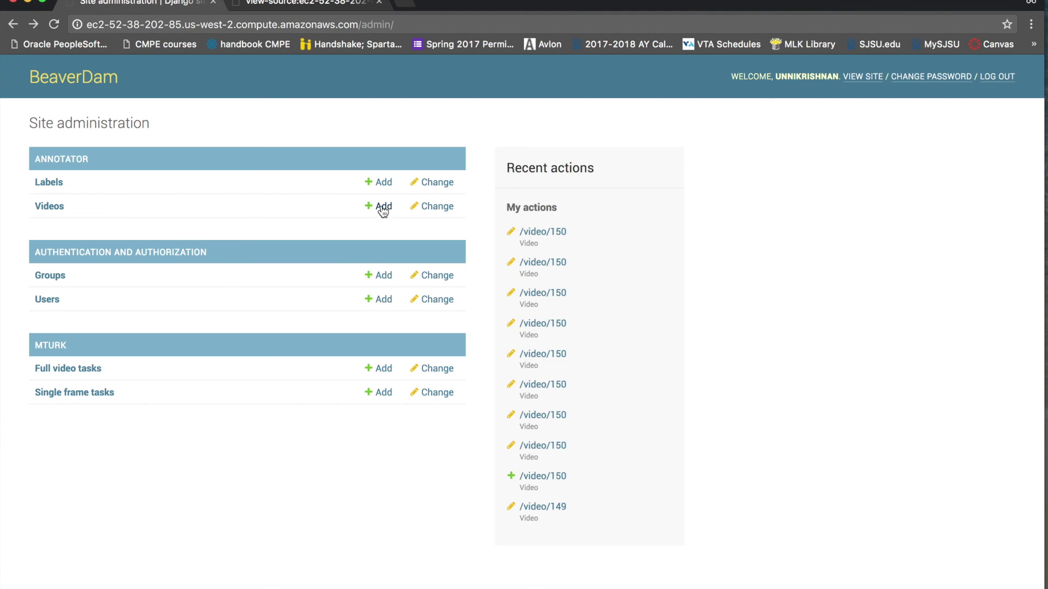
left_click(331, 7)
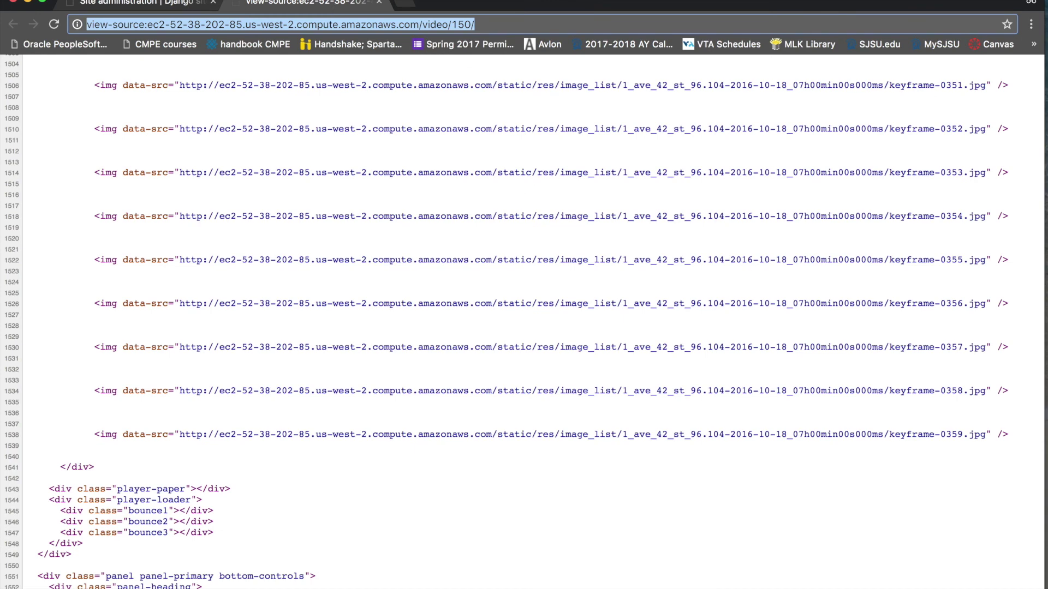
left_click(156, 4)
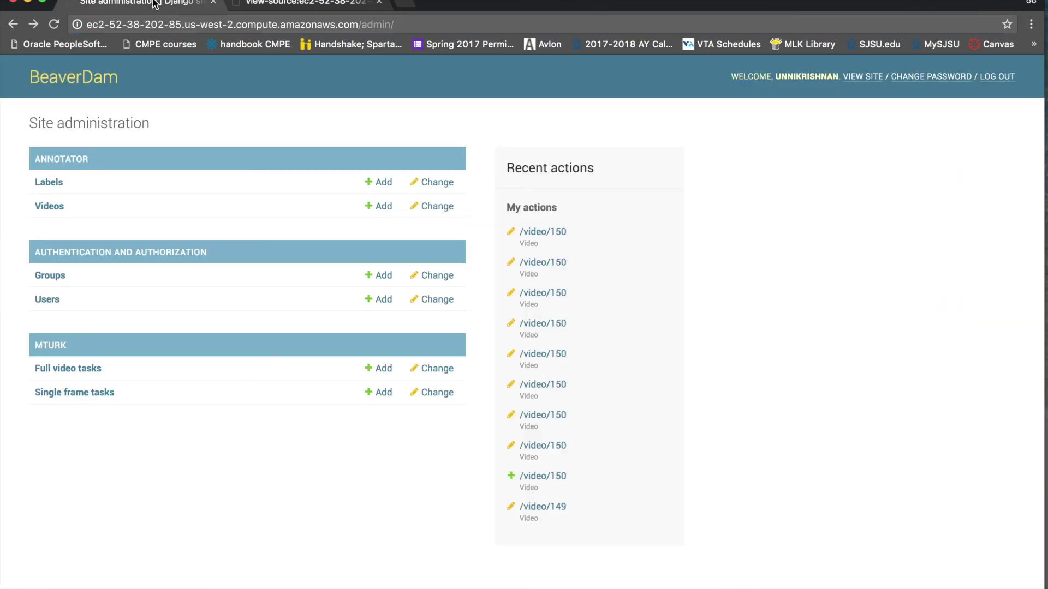